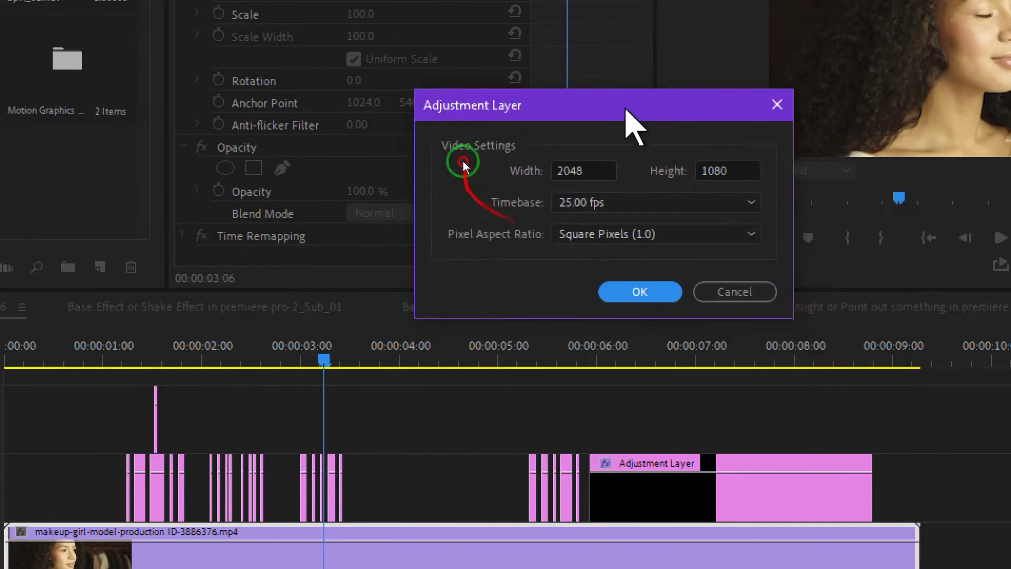
# - Create a 2048 x 1080 adjustment layer at 25.00 fps and rename it "Glith Effect" in the project
pyautogui.click(639, 262)
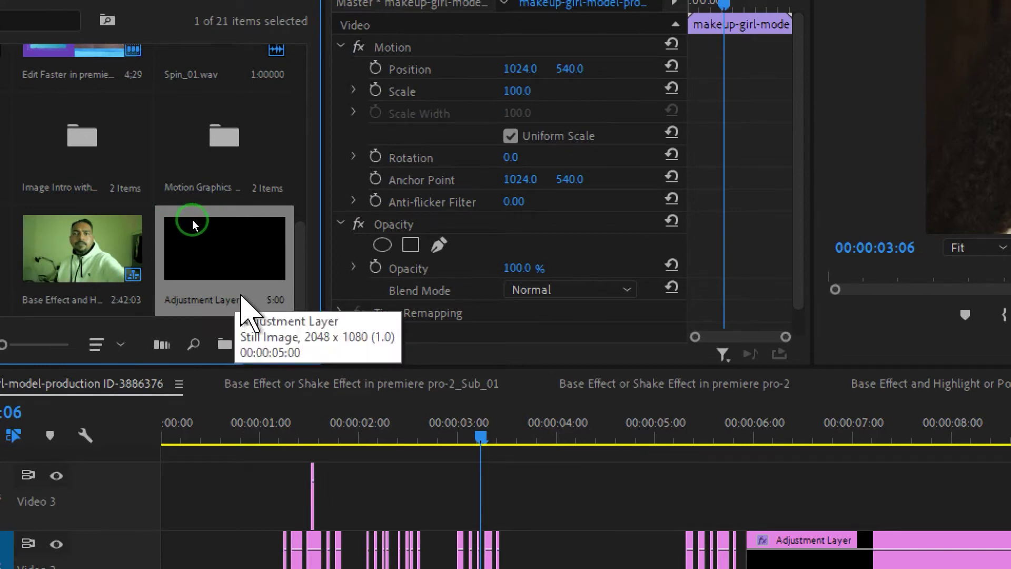
pyautogui.rightClick(241, 298)
pyautogui.click(315, 224)
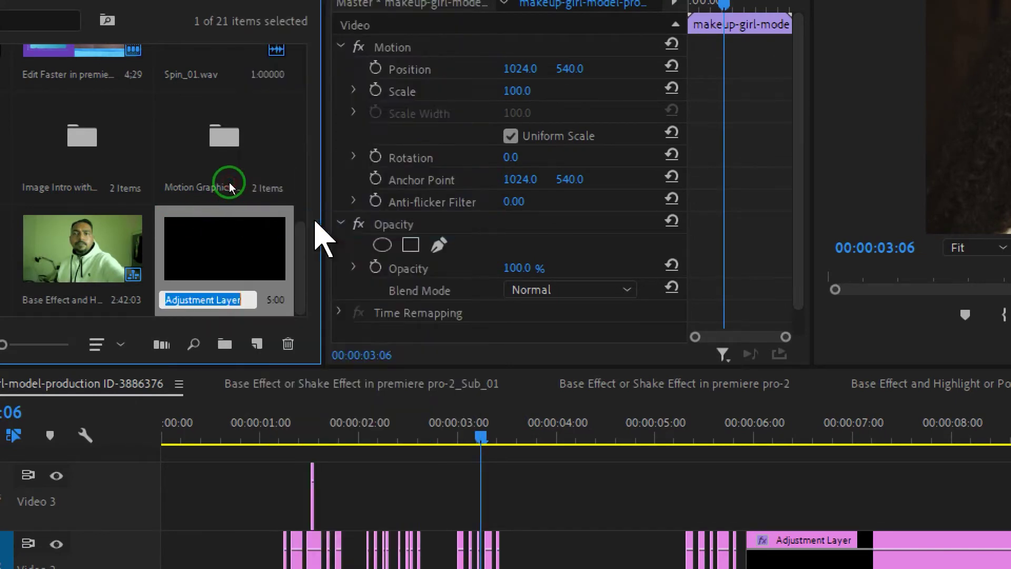
pyautogui.write('Glith Effect')
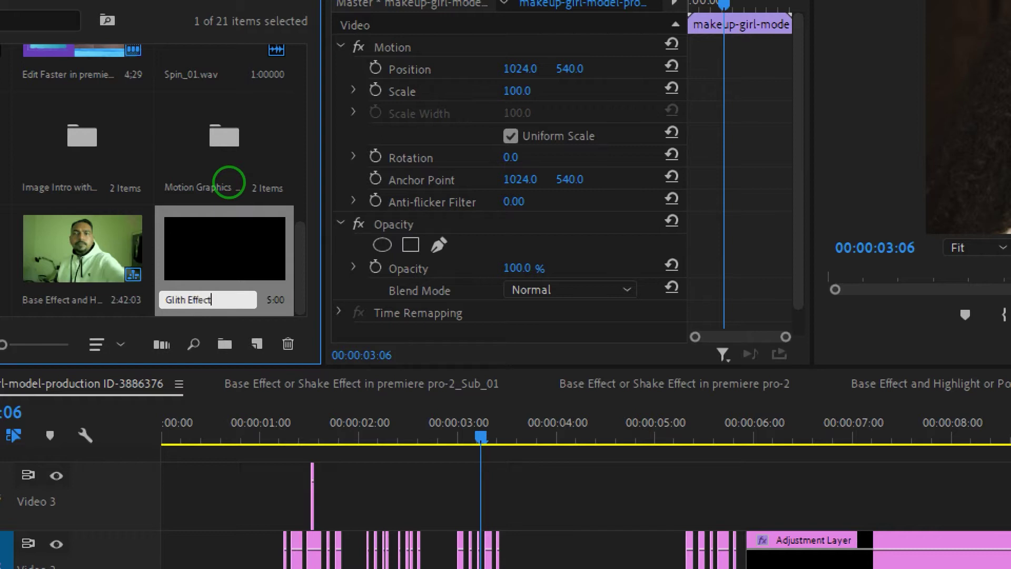
pyautogui.click(224, 273)
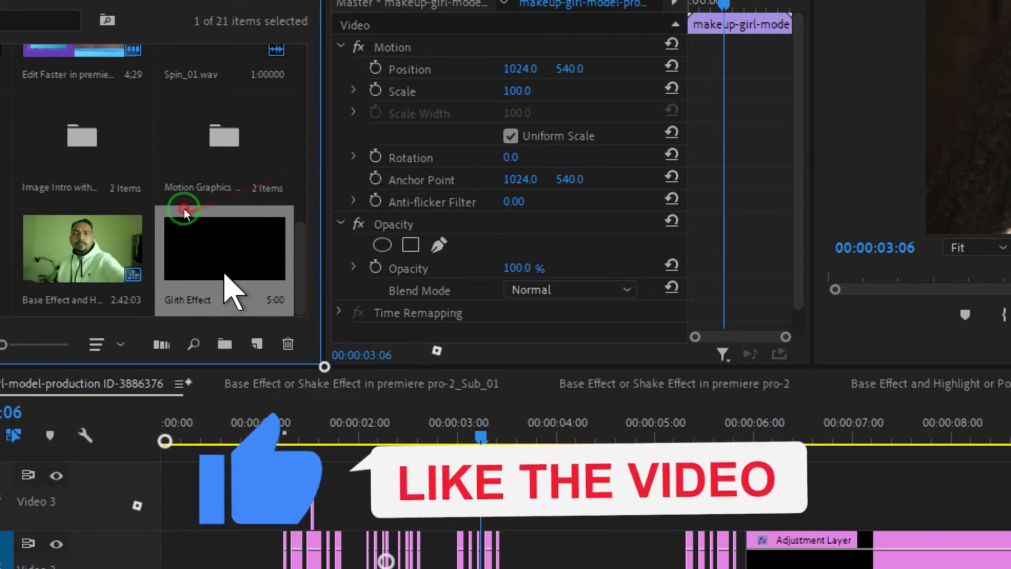
# - Place the Glith Effect layer on Video 2 starting at 00:00:06:00 and move the playhead to 00:00:06:02
pyautogui.moveTo(219, 257); pyautogui.dragTo(753, 559)
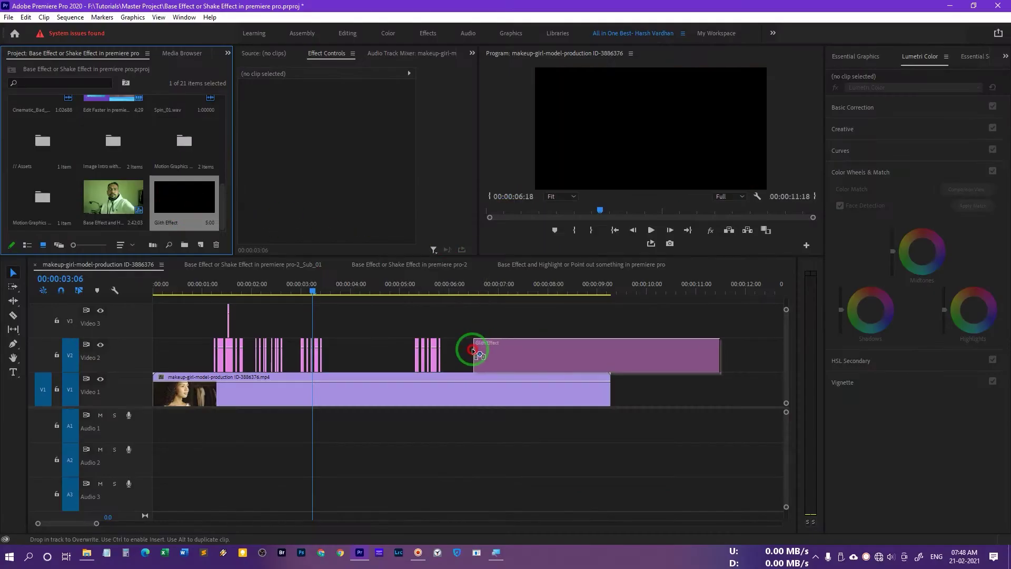
pyautogui.moveTo(451, 353); pyautogui.dragTo(450, 354)
pyautogui.click(454, 284)
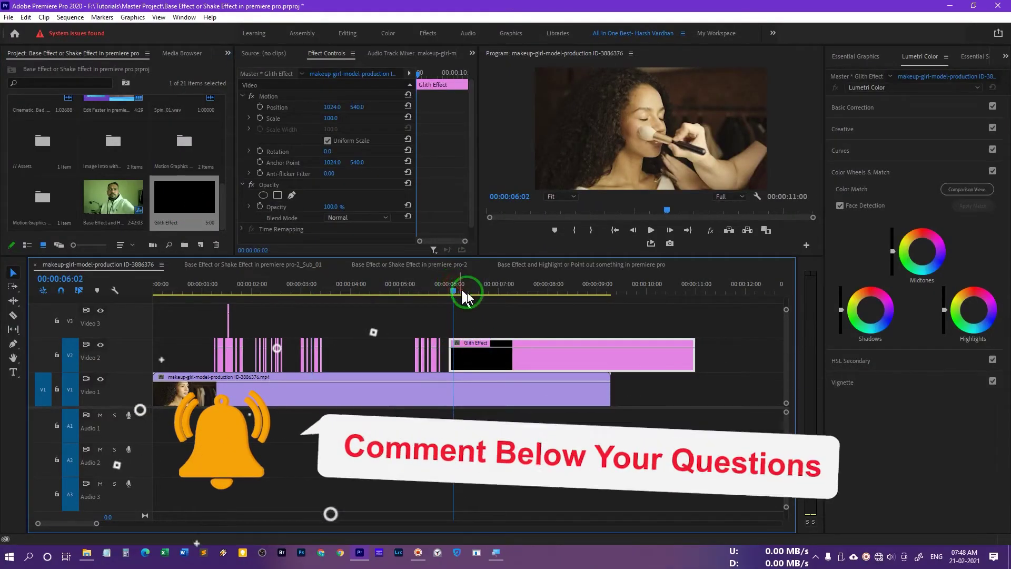
pyautogui.press('=')
pyautogui.click(502, 356)
# - Find the VR Digital Glitch video effect by searching for "glitch" and apply it to the Glith Effect clip
pyautogui.click(190, 56)
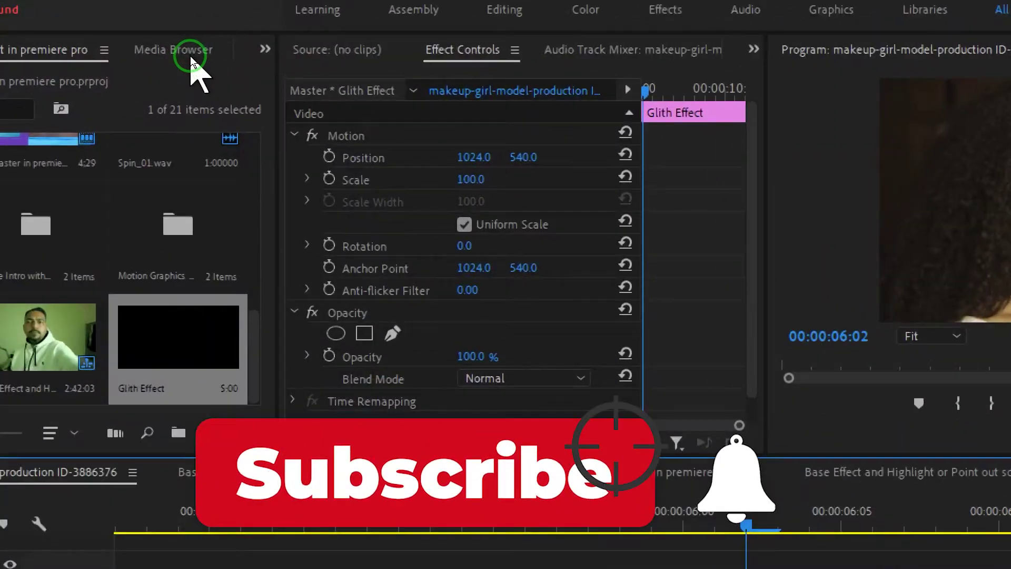
pyautogui.hotkey('shift', '7')
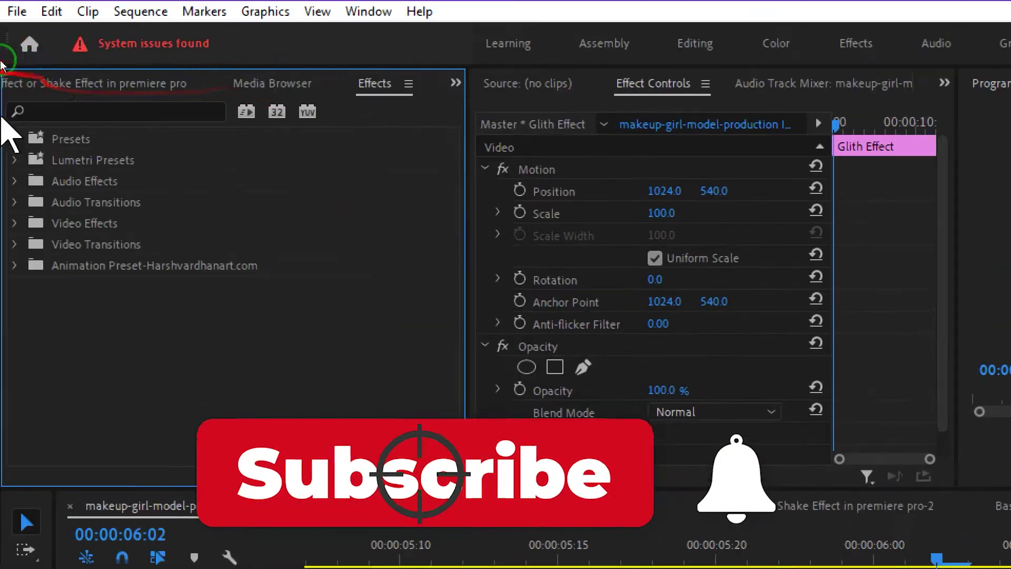
pyautogui.click(369, 11)
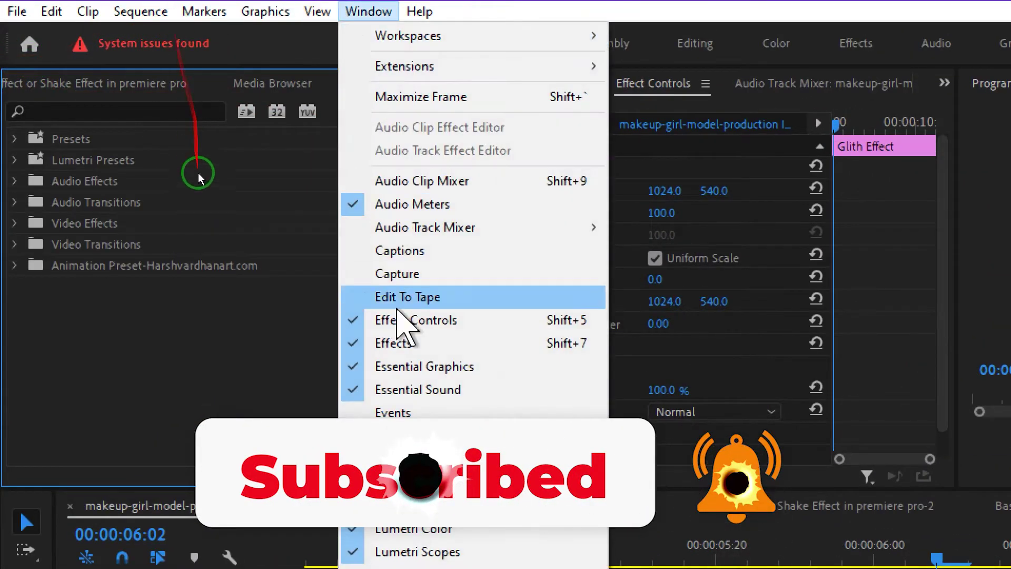
pyautogui.click(94, 112)
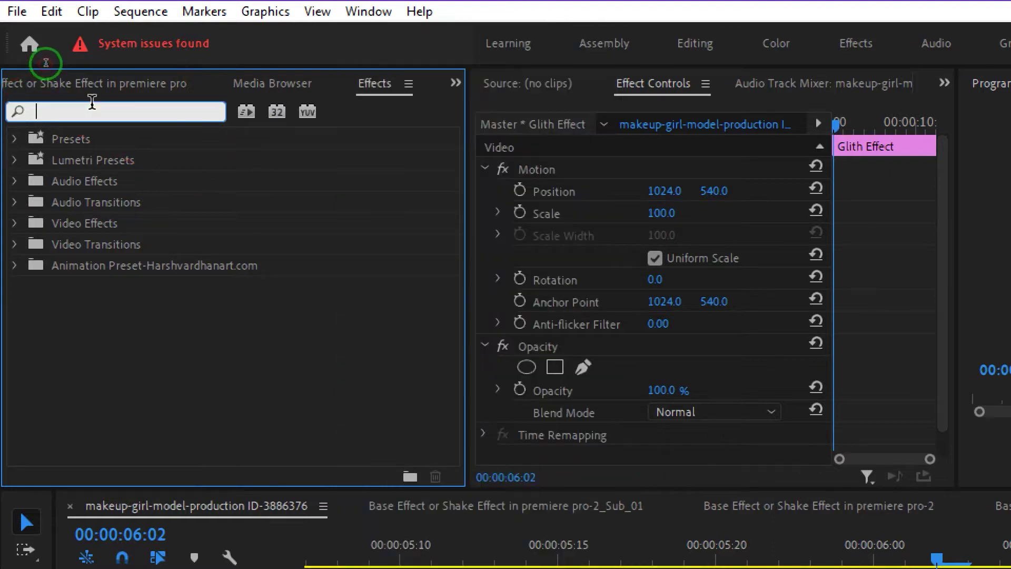
pyautogui.write('glitch')
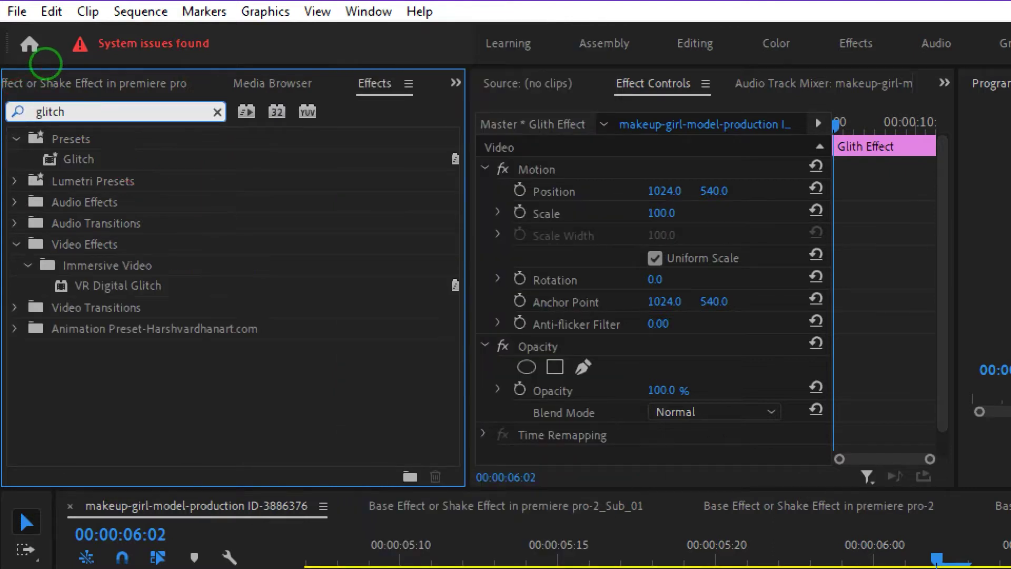
pyautogui.click(115, 265)
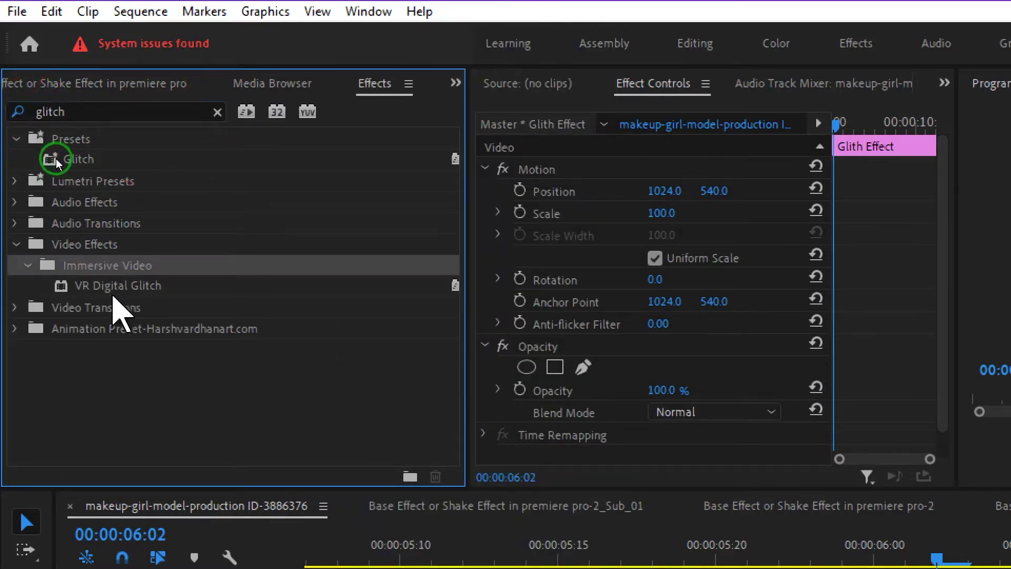
pyautogui.click(113, 293)
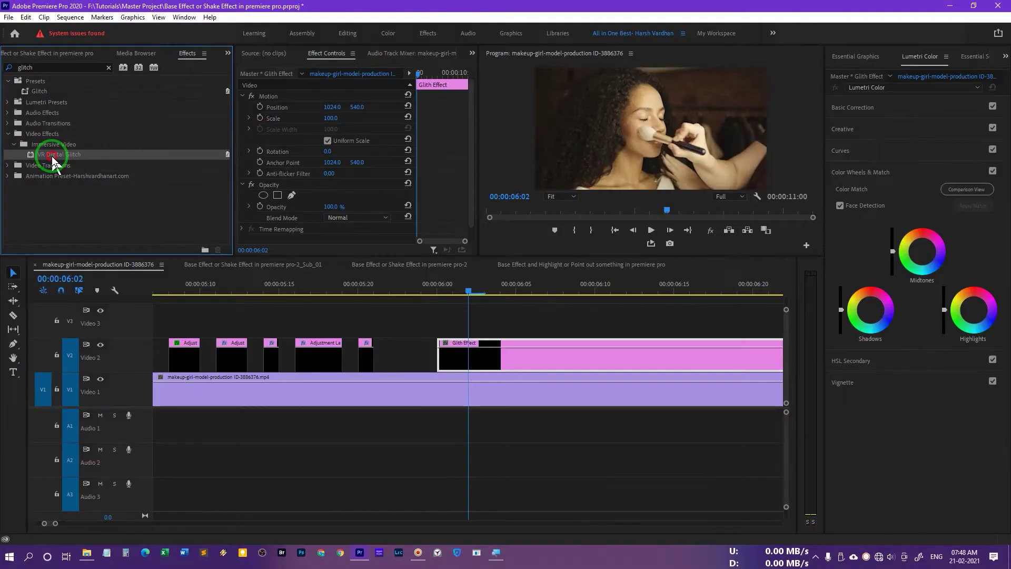
pyautogui.moveTo(53, 161); pyautogui.dragTo(529, 357)
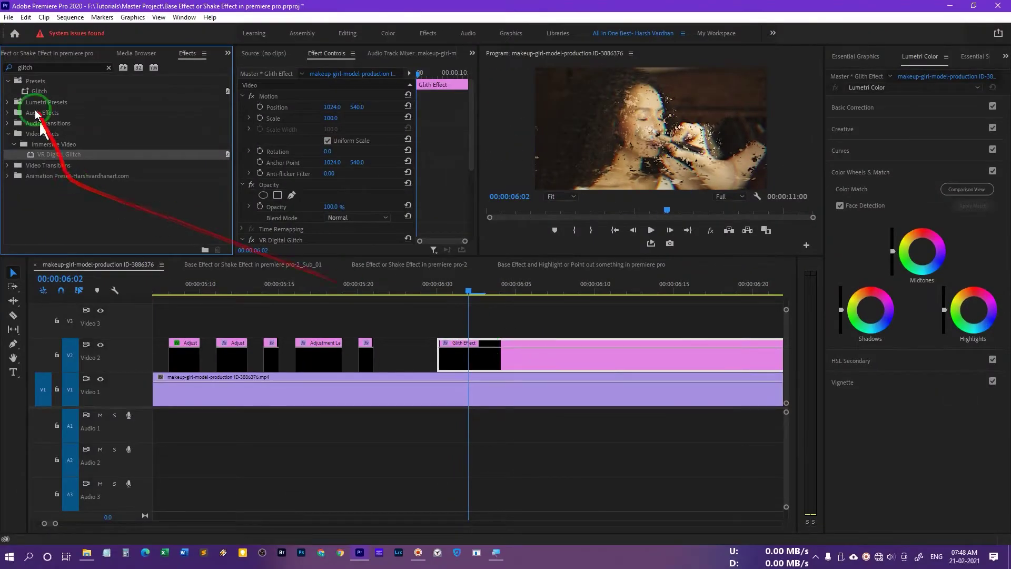
# - Search the effects for "flip" and apply both Horizontal Flip and Vertical Flip to the Glith Effect clip
pyautogui.click(16, 70)
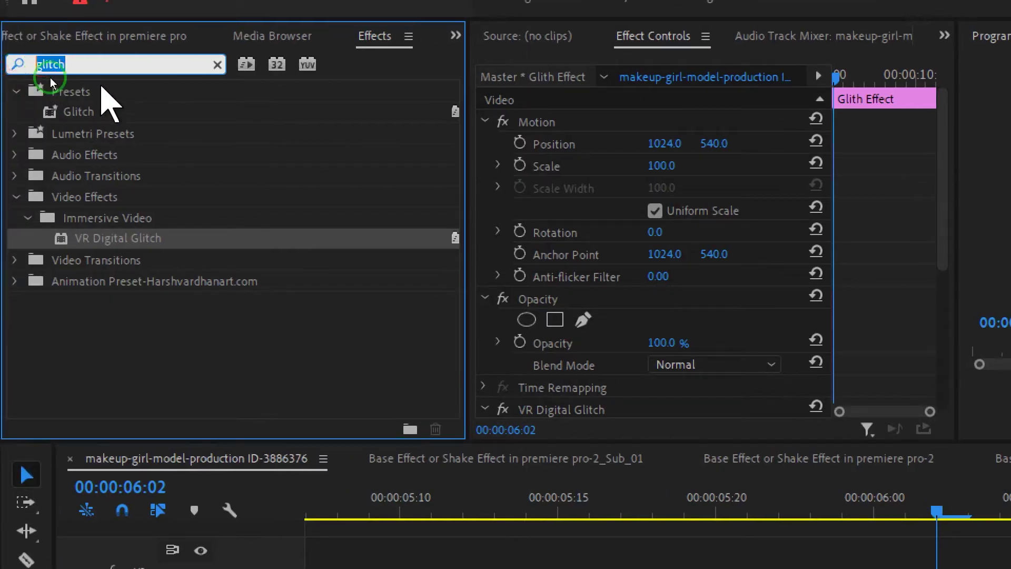
pyautogui.write('flip')
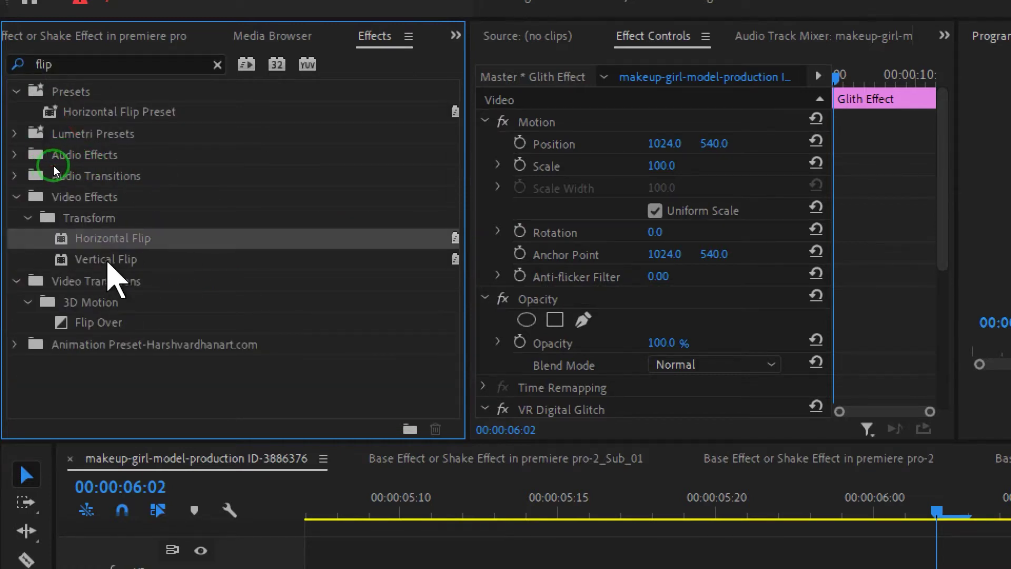
pyautogui.keyDown('ctrl'); pyautogui.click(108, 264); pyautogui.keyUp('ctrl')
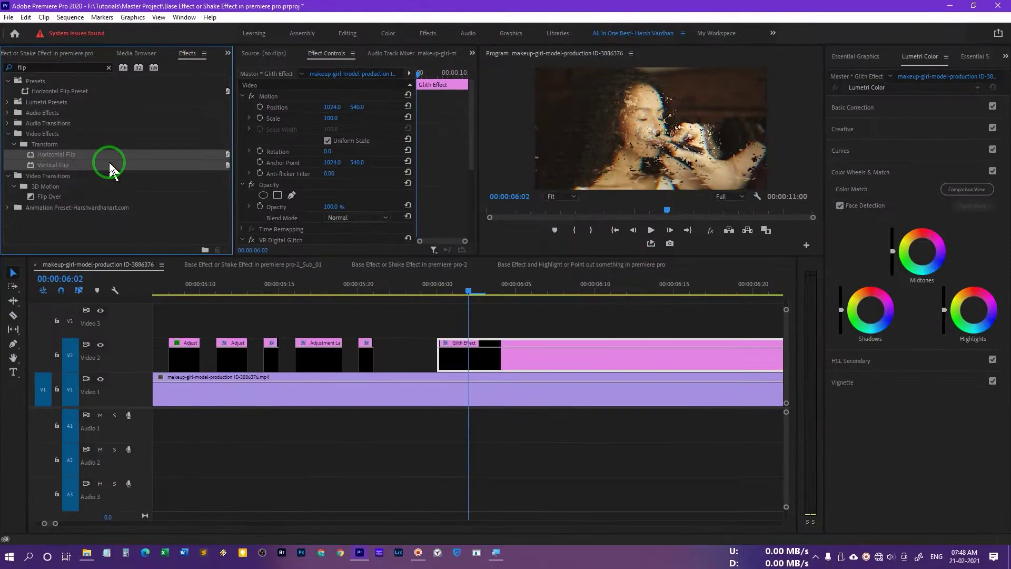
pyautogui.moveTo(220, 256); pyautogui.dragTo(861, 536)
pyautogui.moveTo(432, 303); pyautogui.dragTo(456, 352)
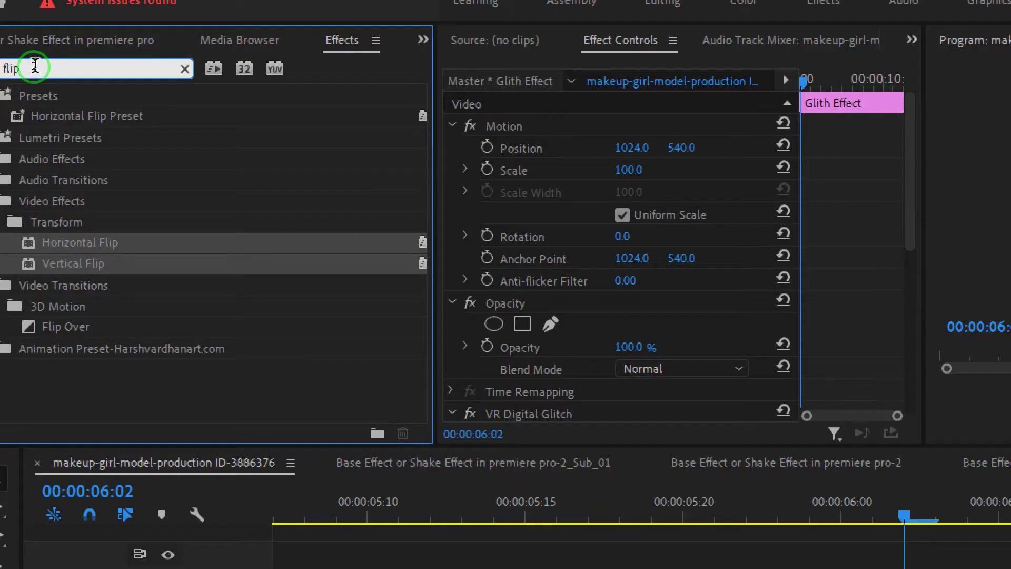
# - Search the effects for "rgb" and apply RGB Curves to the Glith Effect clip
pyautogui.click(4, 67)
pyautogui.moveTo(32, 67); pyautogui.dragTo(51, 71)
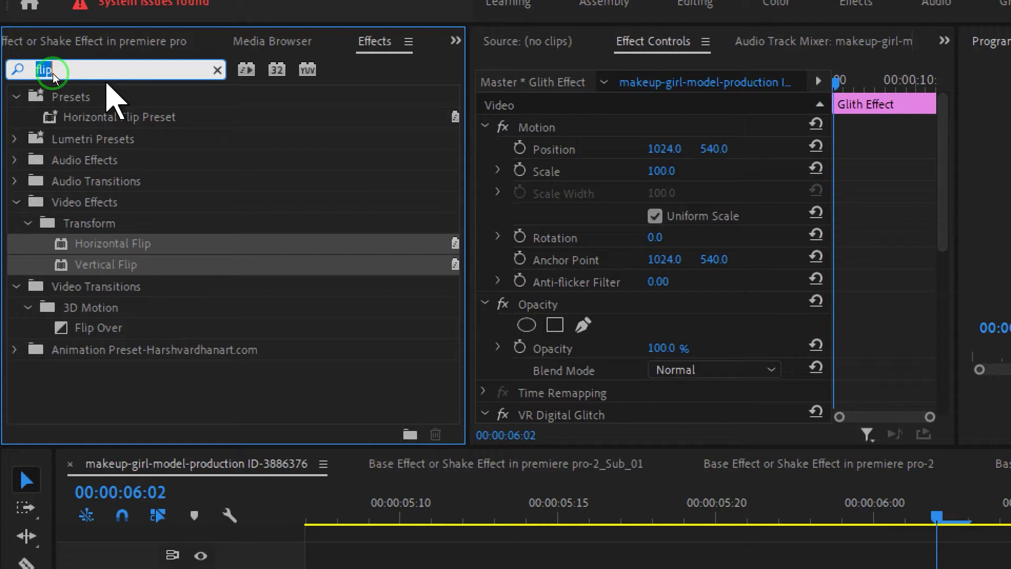
pyautogui.write('rgb')
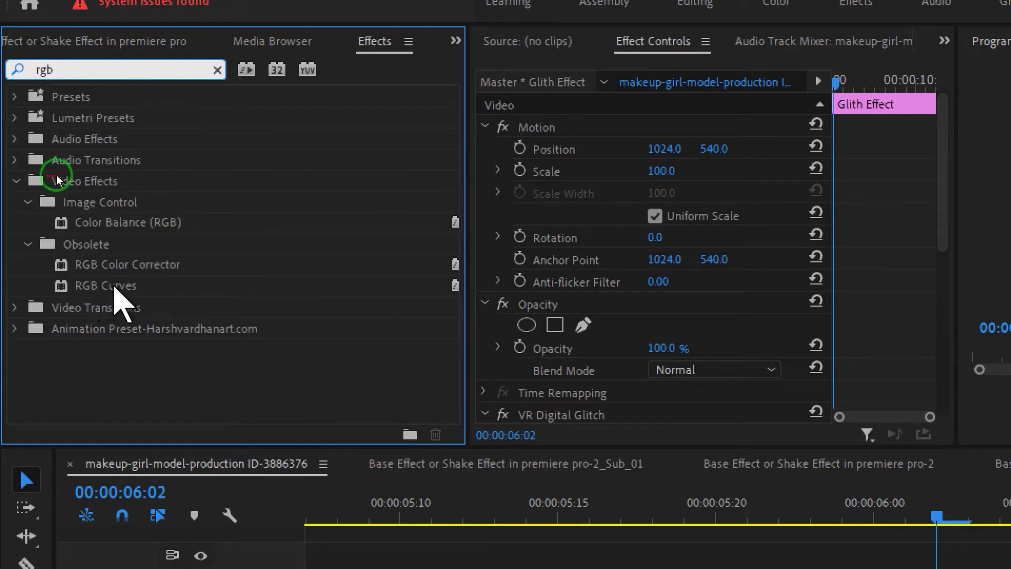
pyautogui.click(115, 289)
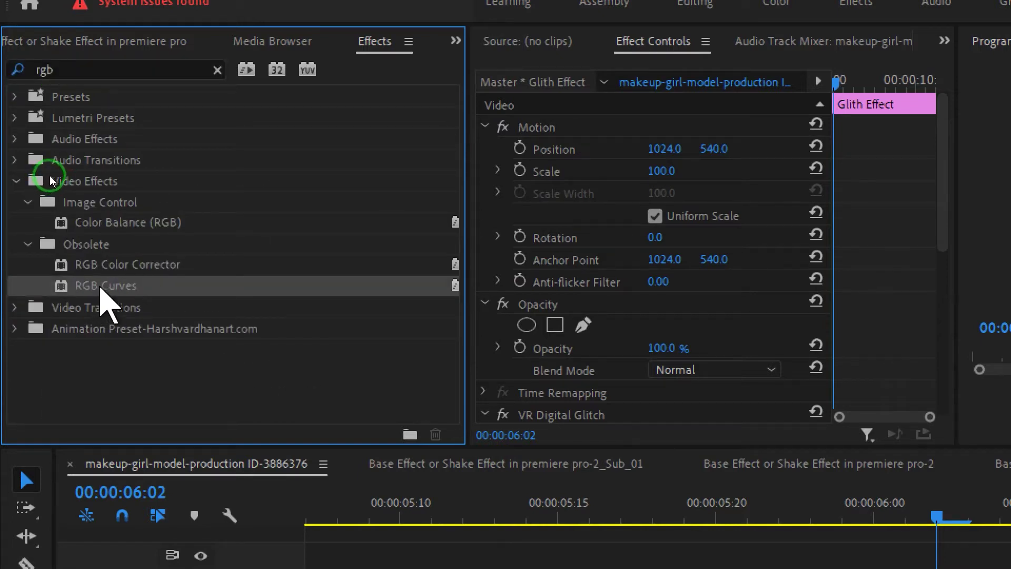
pyautogui.moveTo(108, 287); pyautogui.dragTo(469, 350)
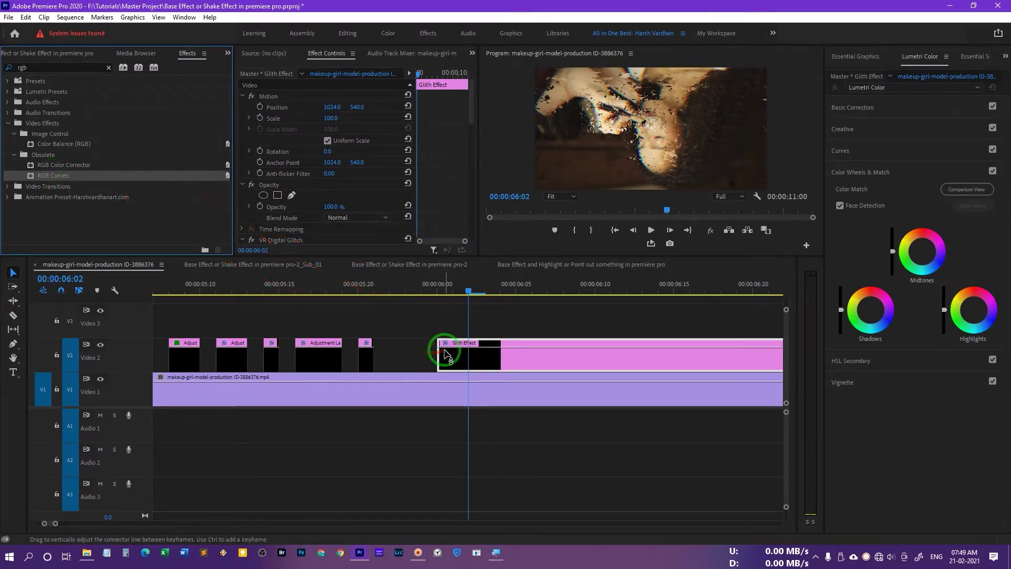
# - Search the effects for "transform" and apply the Distort group's Transform effect to the Glith Effect clip
pyautogui.click(109, 69)
pyautogui.click(61, 66)
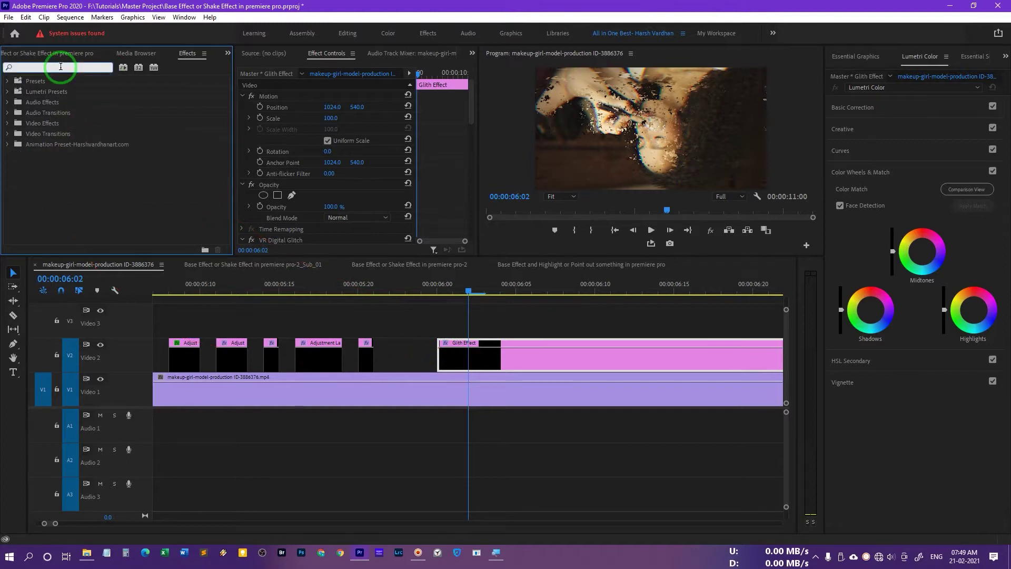
pyautogui.write('transform')
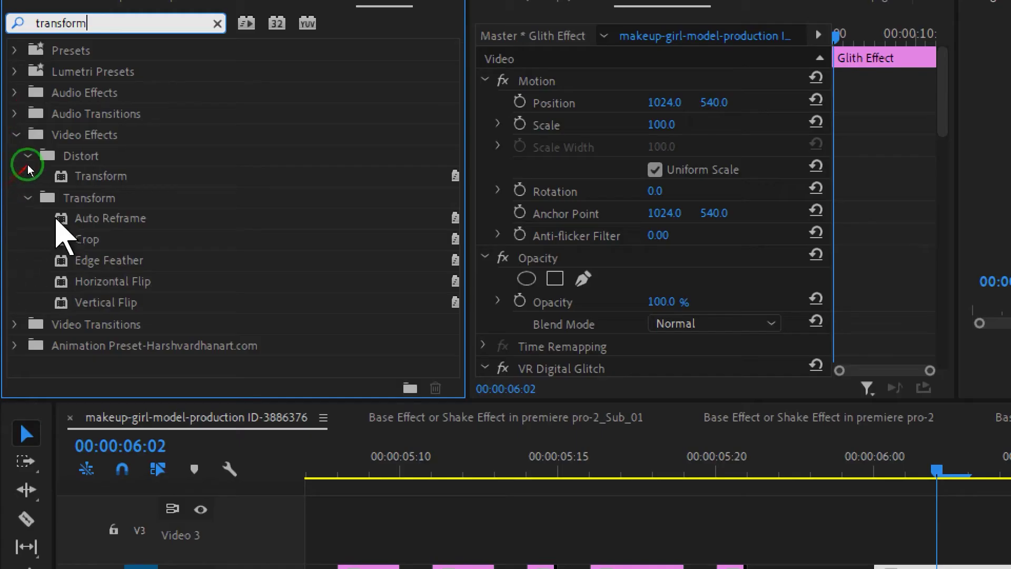
pyautogui.click(96, 177)
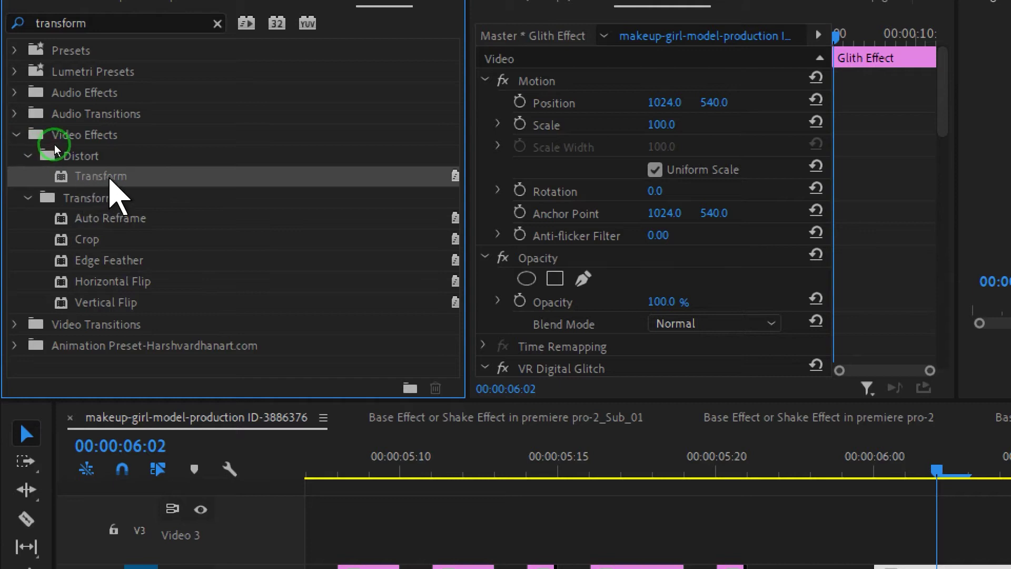
pyautogui.moveTo(111, 179); pyautogui.dragTo(473, 362)
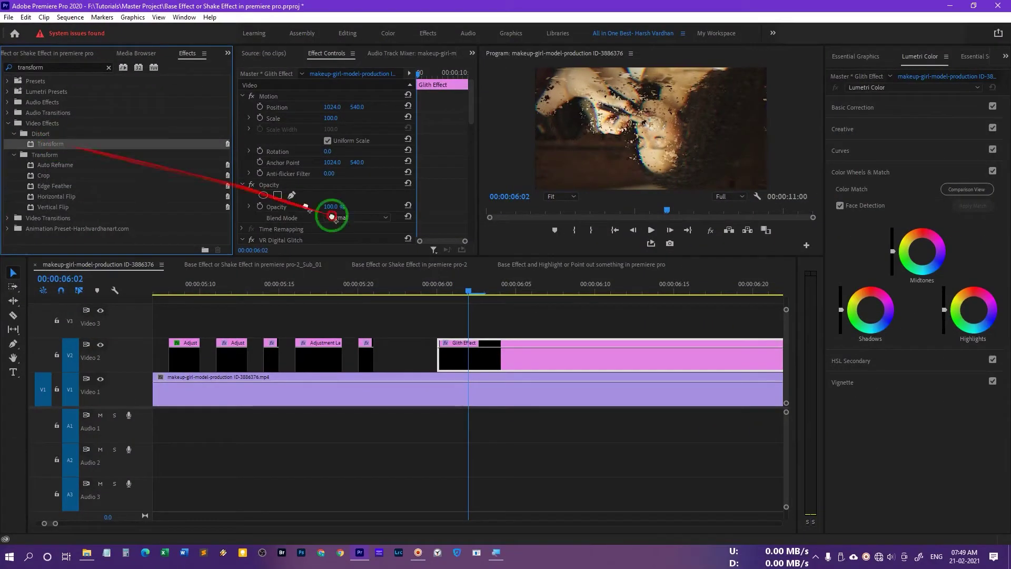
# - Search the effects for "mos" and apply the Stylize group's Mosaic effect to the Glith Effect clip
pyautogui.click(108, 67)
pyautogui.click(29, 64)
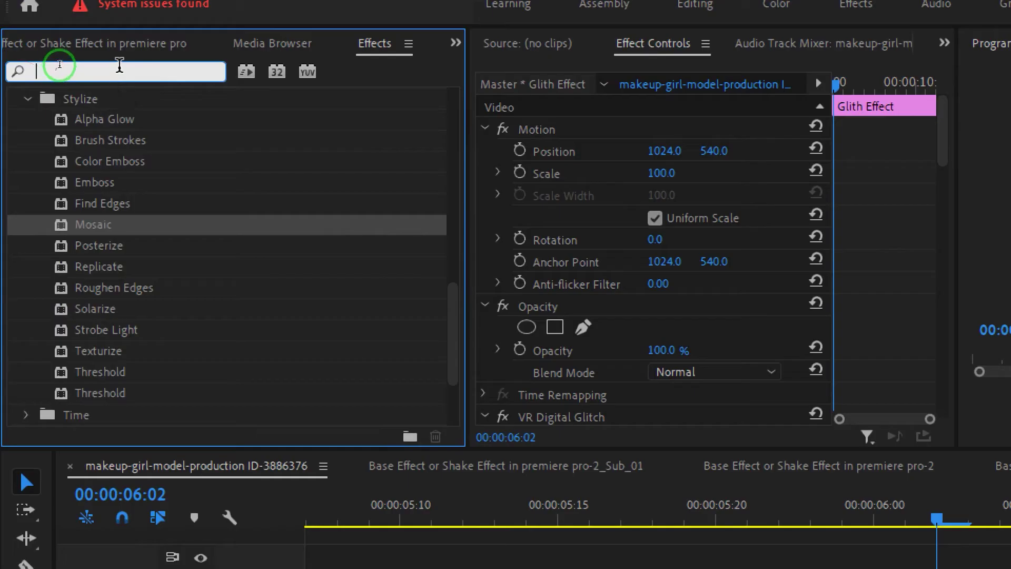
pyautogui.write('mosi')
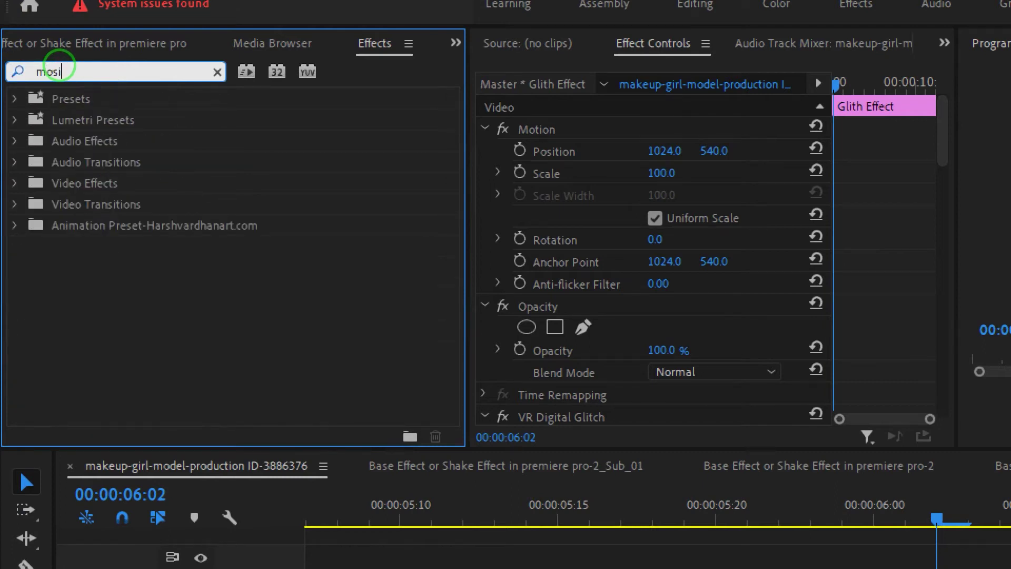
pyautogui.press('BackSpace')
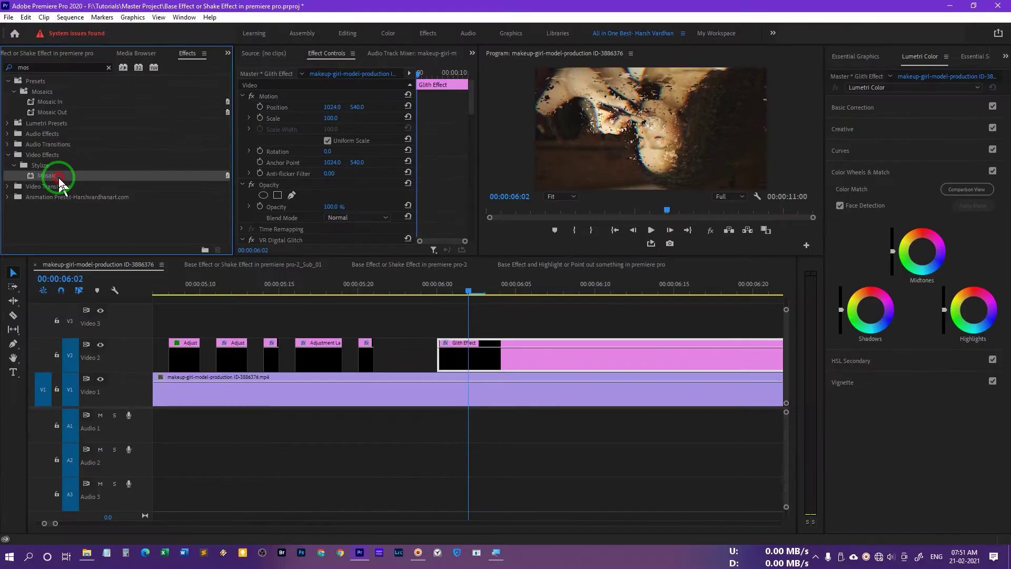
pyautogui.moveTo(60, 181); pyautogui.dragTo(495, 353)
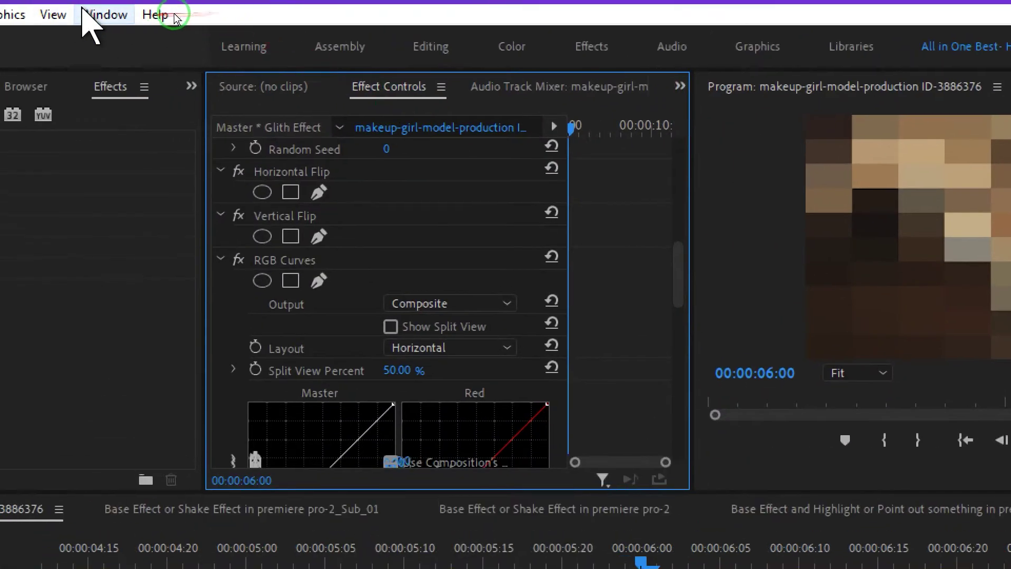
# - Review the effects applied to the Glith Effect clip and turn off Mosaic
pyautogui.click(84, 13)
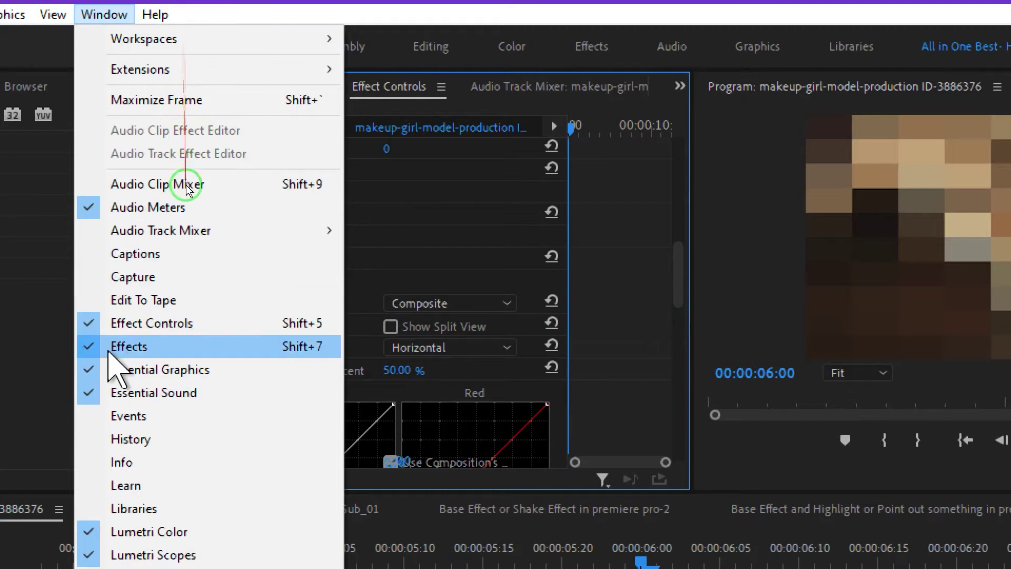
pyautogui.click(681, 294)
pyautogui.moveTo(682, 294); pyautogui.dragTo(688, 210)
pyautogui.scroll(-5, 688, 206)
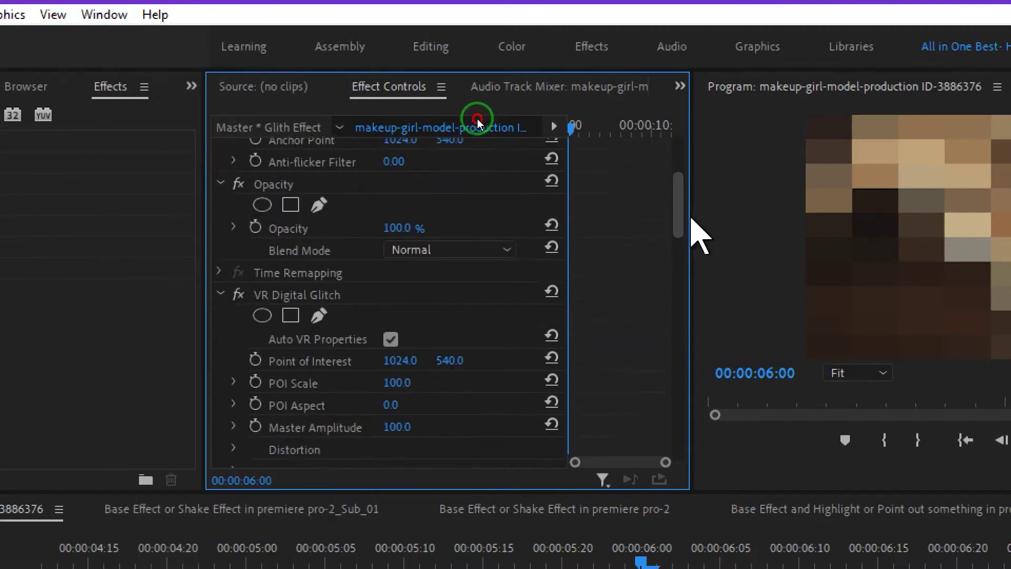
pyautogui.click(287, 224)
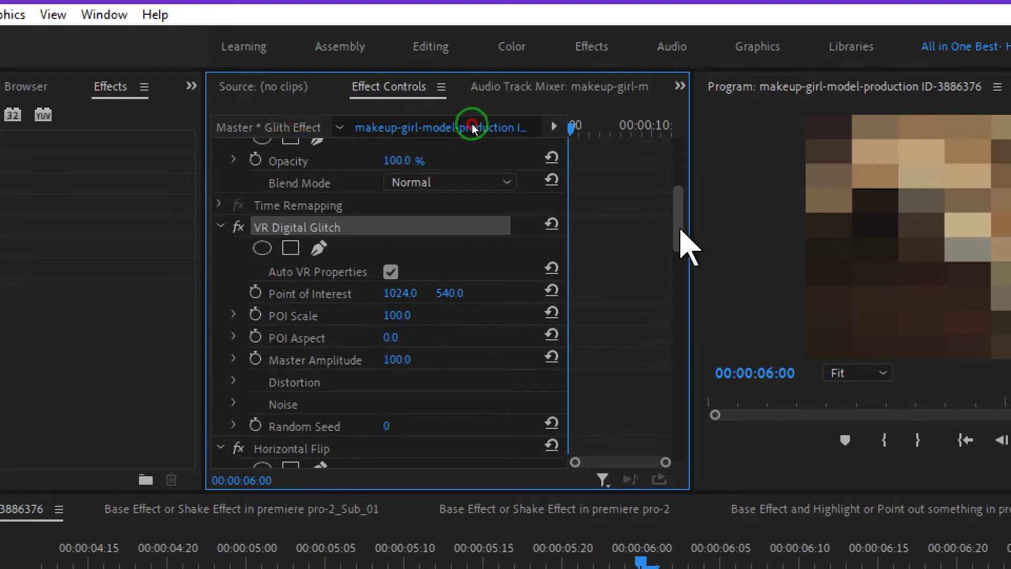
pyautogui.moveTo(680, 231); pyautogui.dragTo(689, 458)
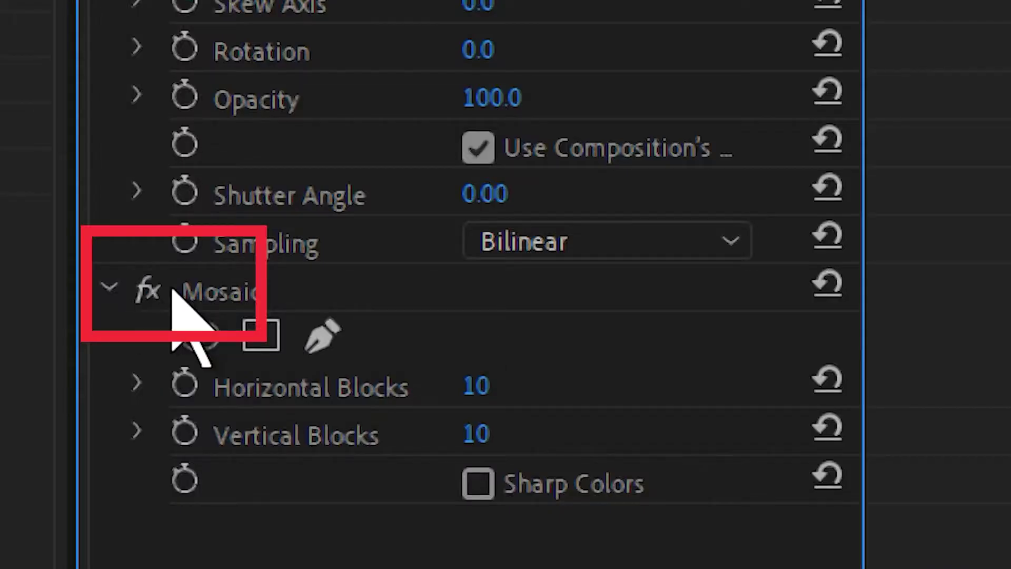
pyautogui.click(148, 298)
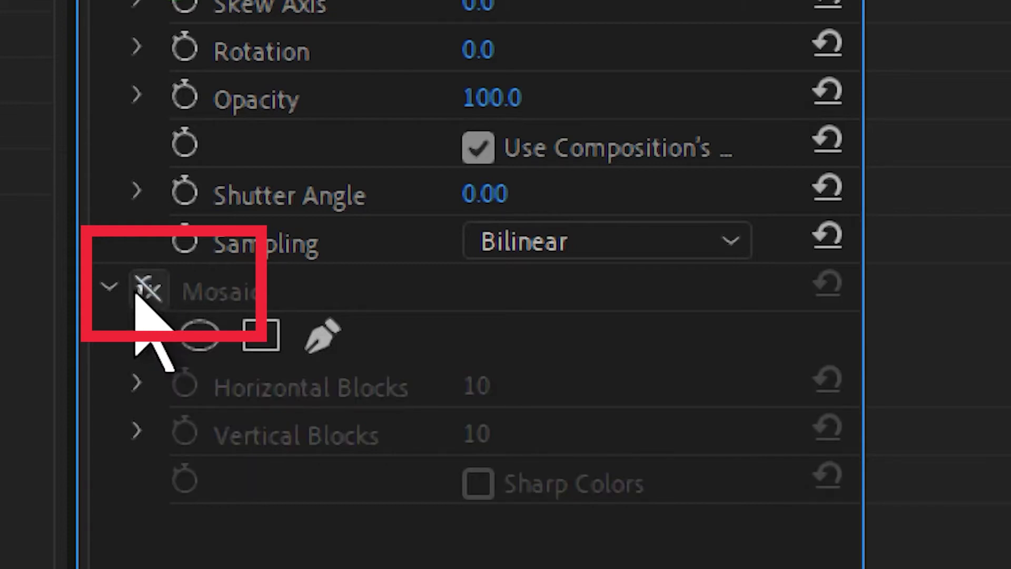
# - Turn off the Transform, RGB Curves, Vertical Flip and Horizontal Flip effects on the Glith Effect clip
pyautogui.scroll(4, 248, 170)
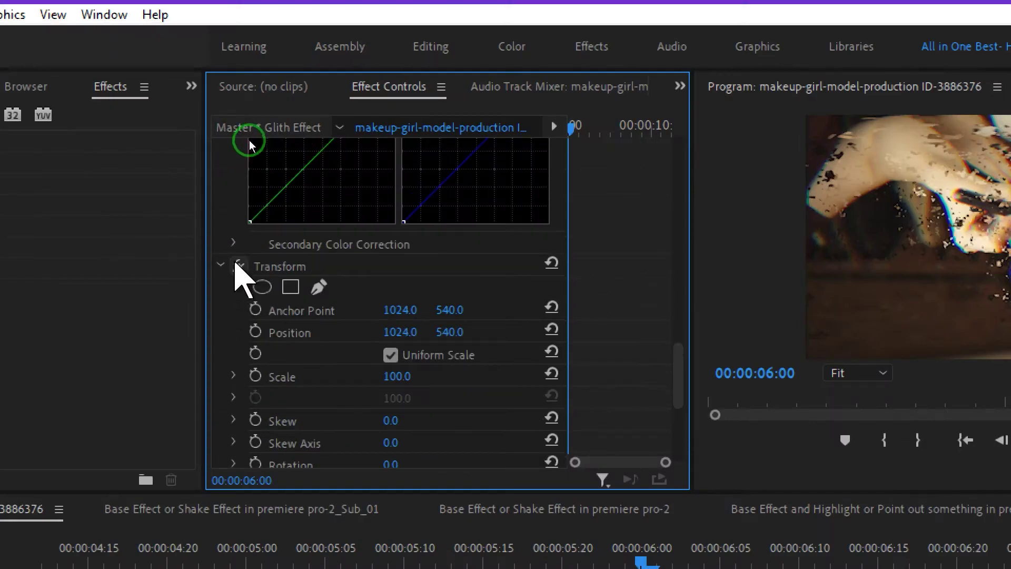
pyautogui.scroll(6, 237, 271)
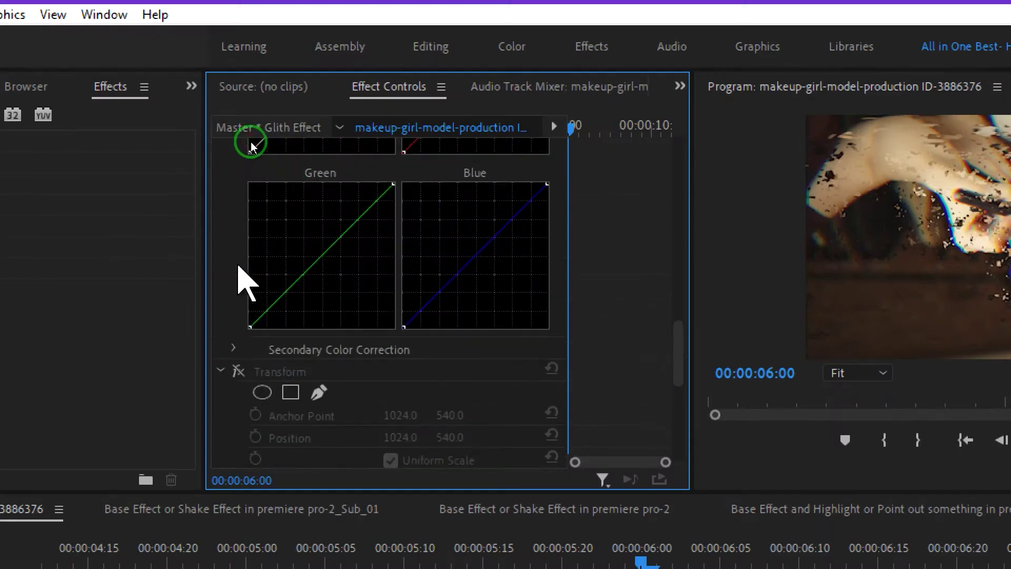
pyautogui.scroll(5, 245, 284)
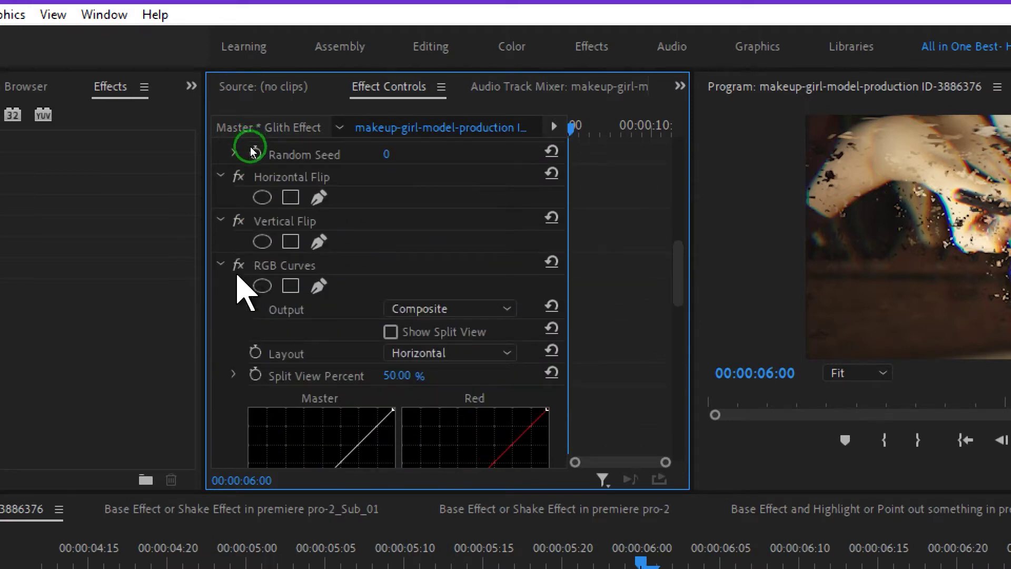
pyautogui.click(240, 265)
pyautogui.click(238, 220)
pyautogui.click(239, 177)
pyautogui.scroll(3, 269, 241)
pyautogui.scroll(4, 269, 243)
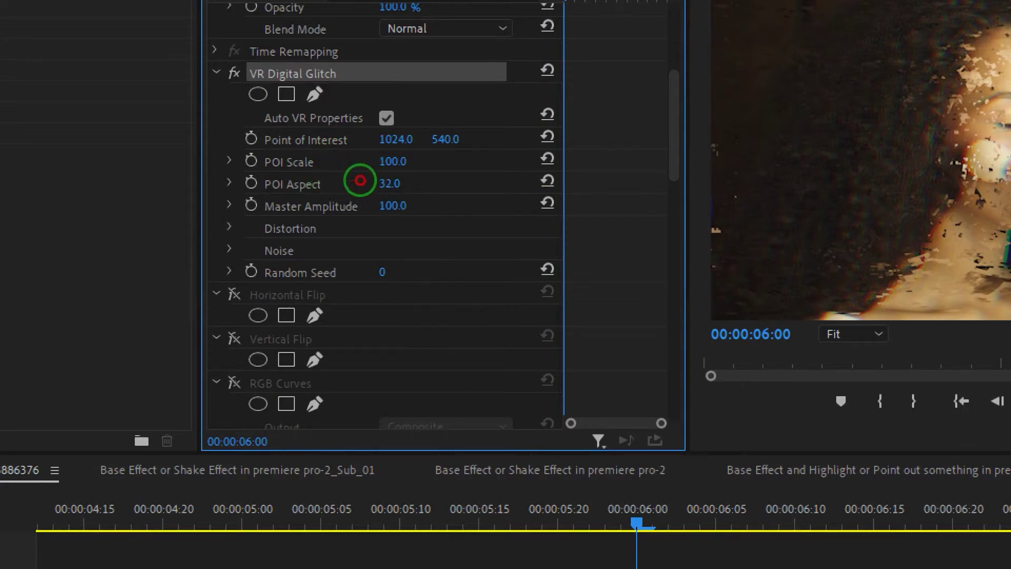
# - Set VR Digital Glitch's Master Amplitude to 74 and its POI Aspect to 49
pyautogui.moveTo(389, 206); pyautogui.dragTo(421, 205)
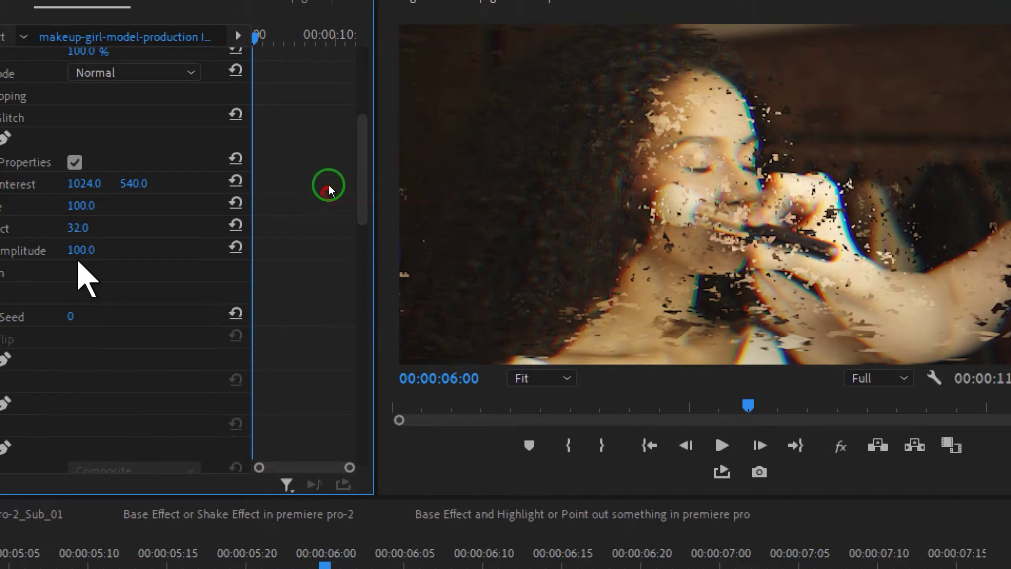
pyautogui.moveTo(81, 257)
pyautogui.mouseDown()
pyautogui.moveTo(119, 256)
pyautogui.moveTo(100, 254)
pyautogui.mouseUp()
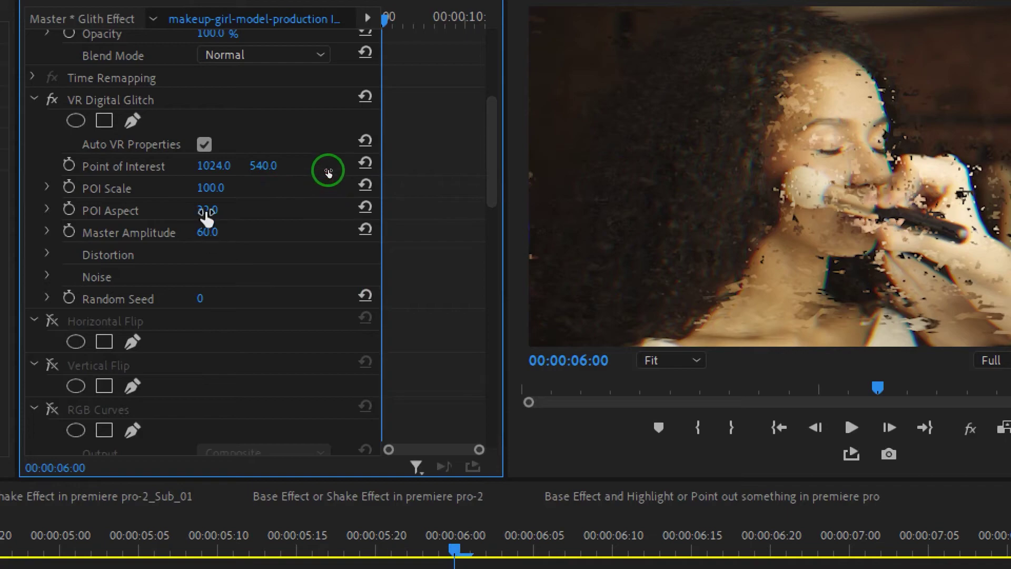
pyautogui.moveTo(207, 213); pyautogui.dragTo(226, 227)
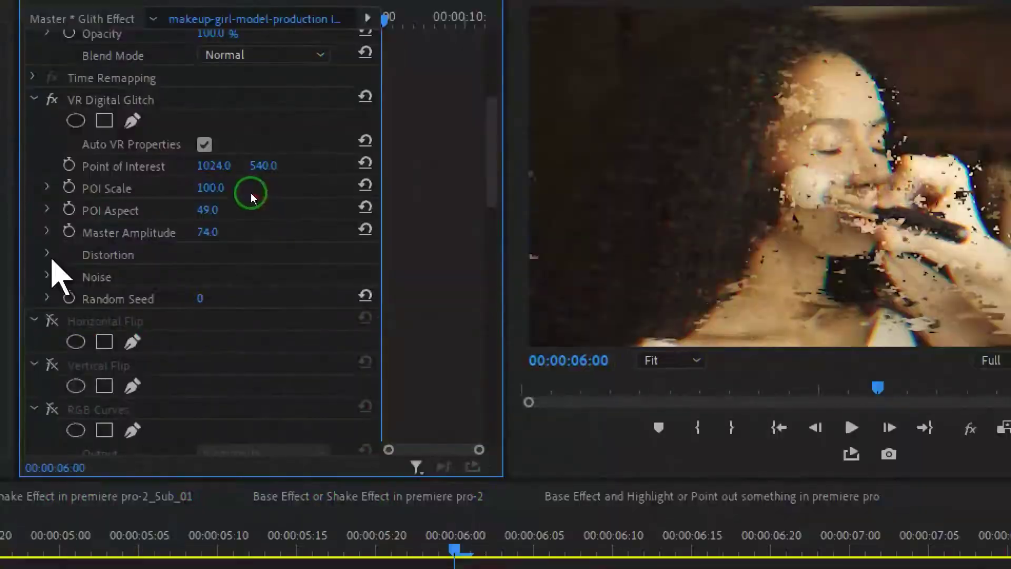
# - Set VR Digital Glitch's distortion to Color 95, Geometry 90, 40 and 37, Complexity 44, Rate 89 and Evolution 13°
pyautogui.click(47, 255)
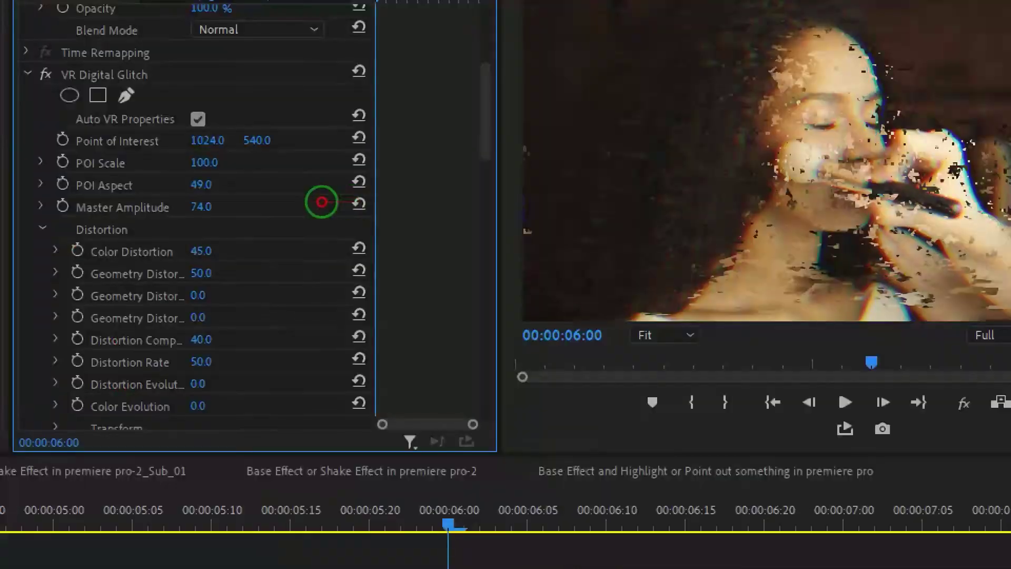
pyautogui.moveTo(321, 204); pyautogui.dragTo(412, 200)
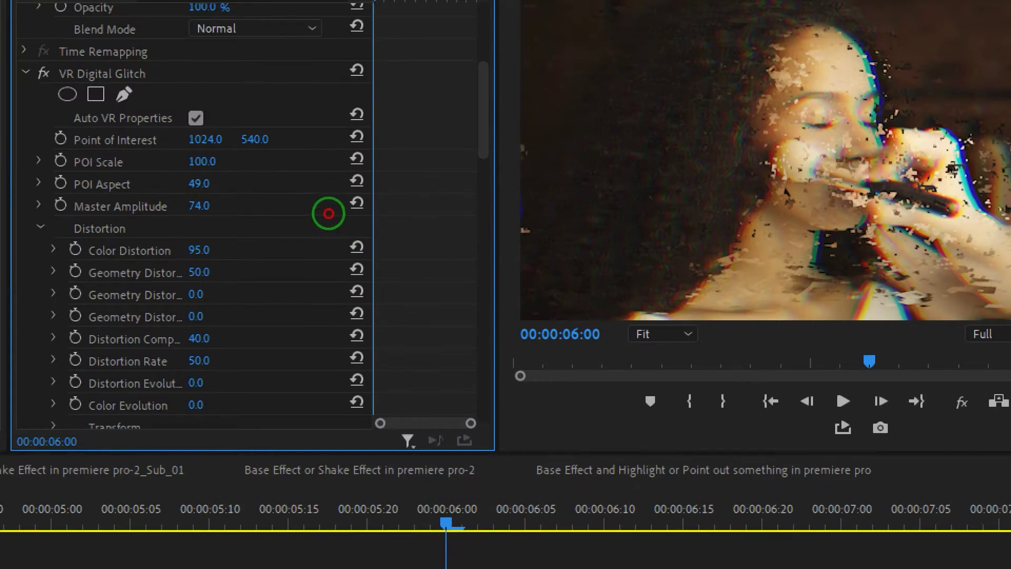
pyautogui.moveTo(423, 212); pyautogui.dragTo(392, 217)
pyautogui.moveTo(327, 218); pyautogui.dragTo(339, 255)
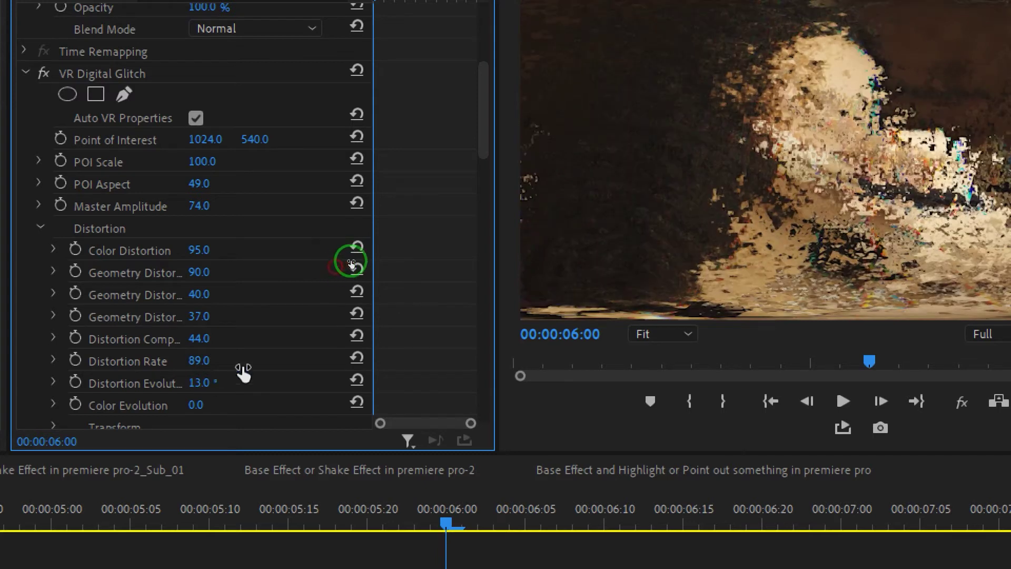
# - Set VR Digital Glitch's Color Evolution to 28° and its Random Seed to 4
pyautogui.scroll(-2, 226, 368)
pyautogui.moveTo(190, 361); pyautogui.dragTo(208, 363)
pyautogui.scroll(-6, 378, 257)
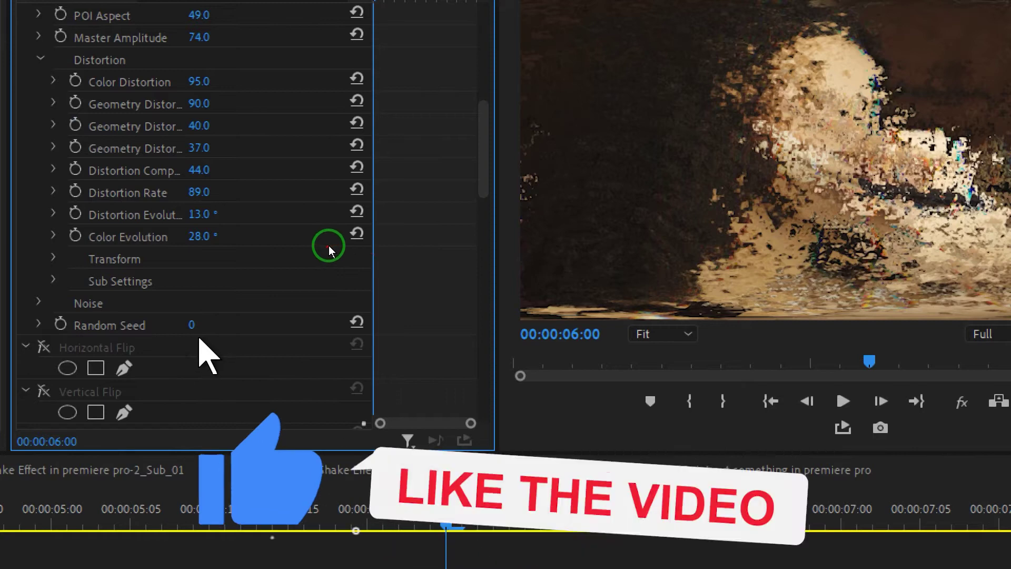
pyautogui.moveTo(192, 325); pyautogui.dragTo(200, 325)
pyautogui.moveTo(355, 239)
pyautogui.mouseDown()
pyautogui.moveTo(314, 237)
pyautogui.moveTo(346, 232)
pyautogui.mouseUp()
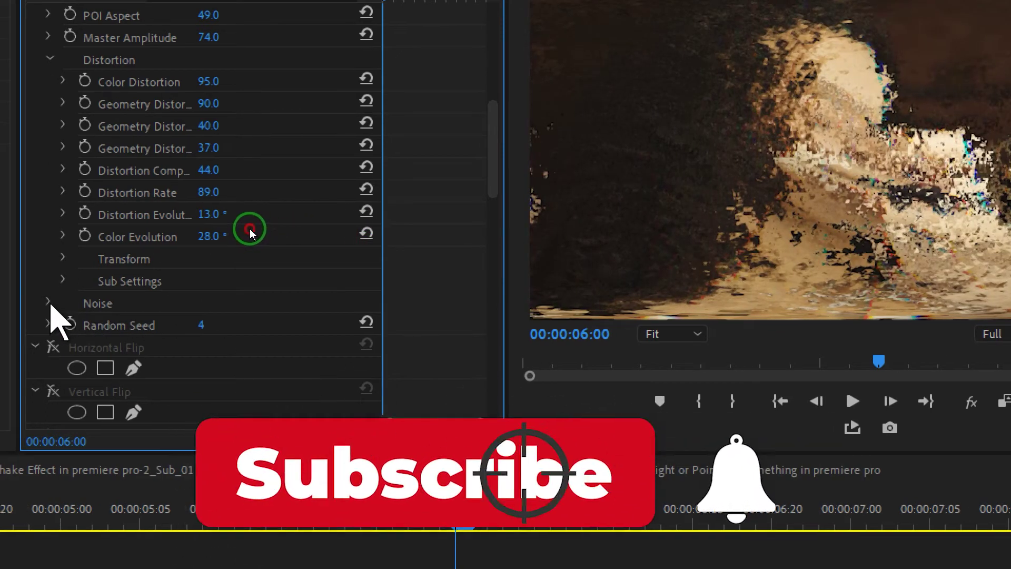
# - Set VR Digital Glitch's noise to Strength 61, Quantity 88, Scale 100 and Evolution 26°, and change the Random Seed to 27
pyautogui.click(50, 303)
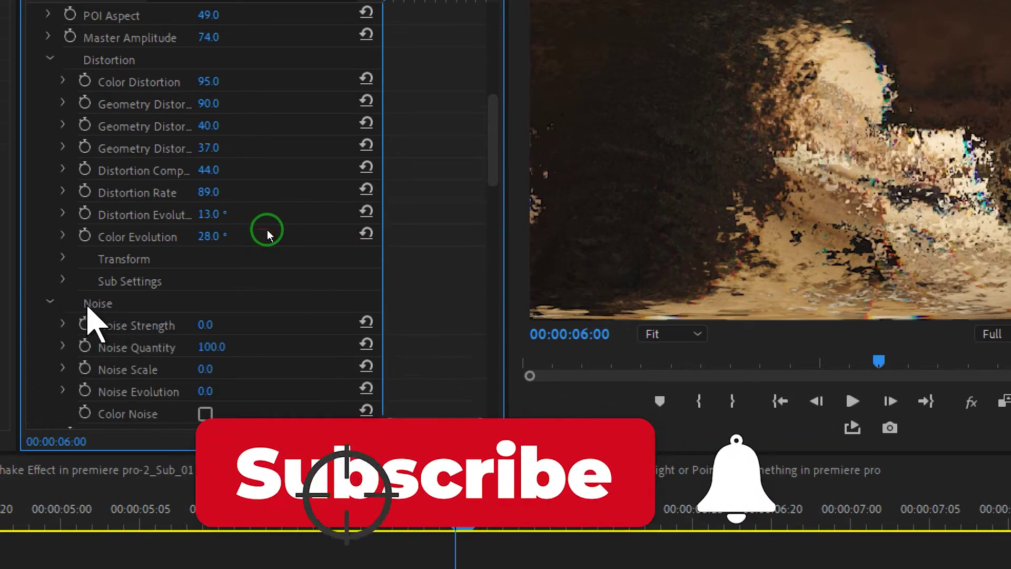
pyautogui.scroll(-4, 294, 239)
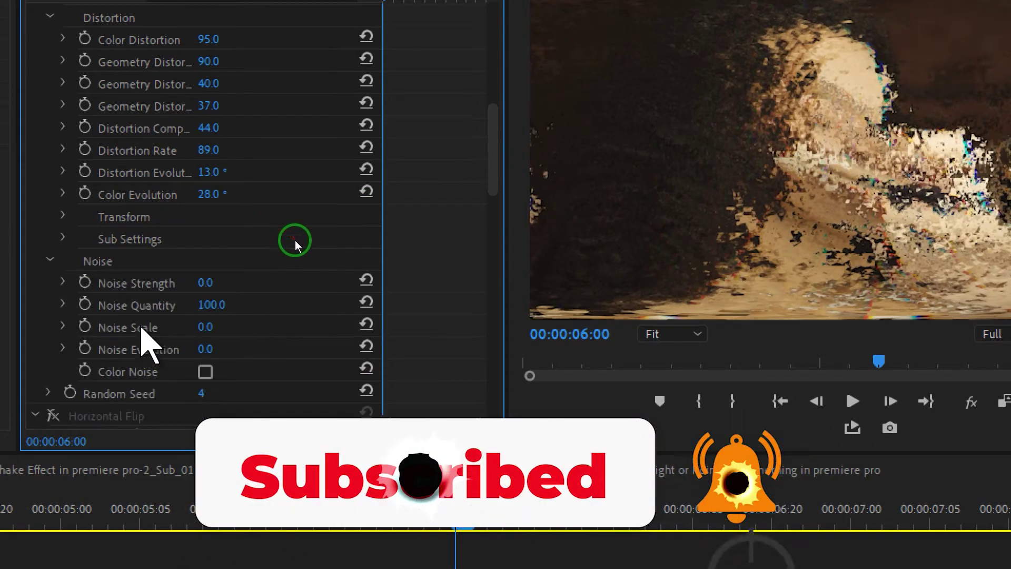
pyautogui.moveTo(325, 198)
pyautogui.mouseDown()
pyautogui.moveTo(353, 198)
pyautogui.moveTo(339, 197)
pyautogui.mouseUp()
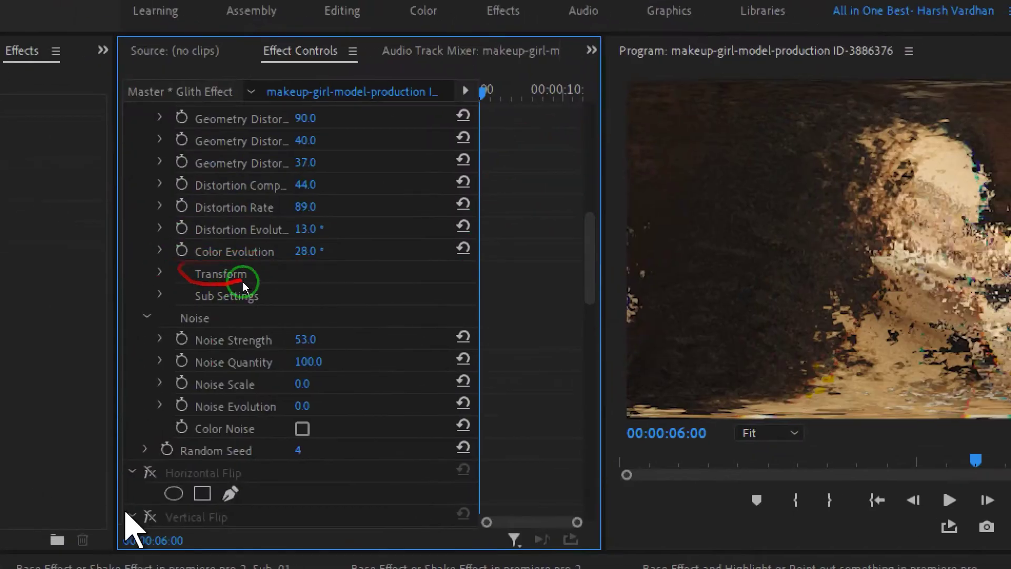
pyautogui.moveTo(305, 369); pyautogui.dragTo(358, 387)
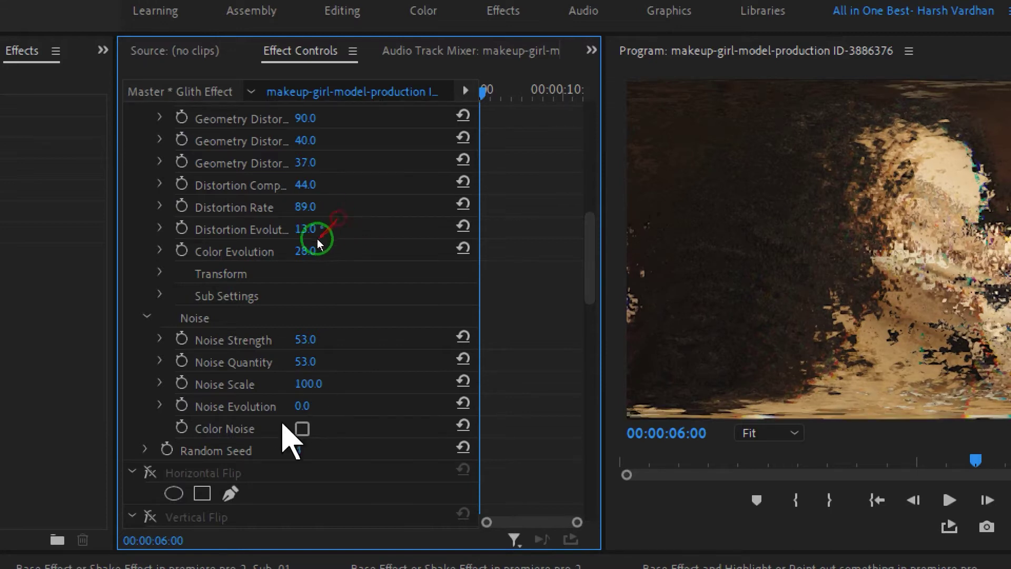
pyautogui.moveTo(302, 414); pyautogui.dragTo(415, 370)
pyautogui.moveTo(384, 209)
pyautogui.mouseDown()
pyautogui.moveTo(368, 210)
pyautogui.moveTo(377, 211)
pyautogui.mouseUp()
pyautogui.moveTo(307, 344); pyautogui.dragTo(316, 343)
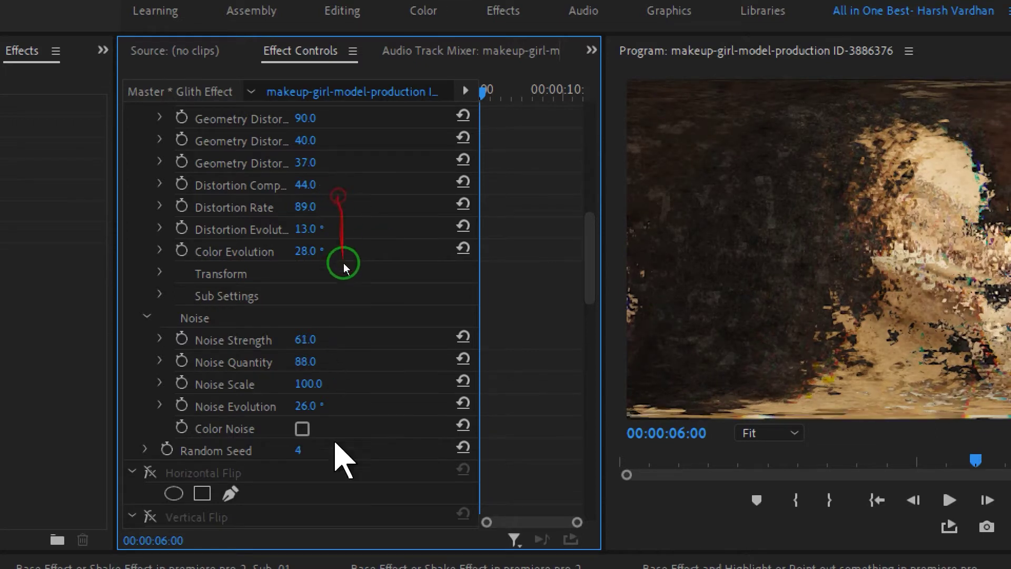
pyautogui.moveTo(296, 454); pyautogui.dragTo(312, 454)
# - Collapse the VR Digital Glitch settings and turn RGB Curves back on
pyautogui.moveTo(590, 275); pyautogui.dragTo(589, 316)
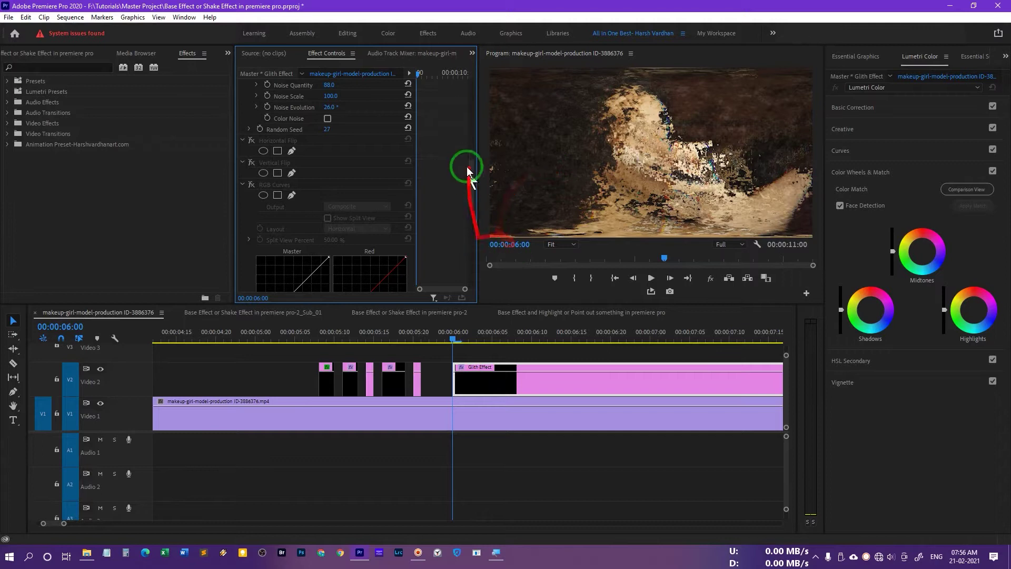
pyautogui.moveTo(473, 173); pyautogui.dragTo(469, 129)
pyautogui.click(242, 108)
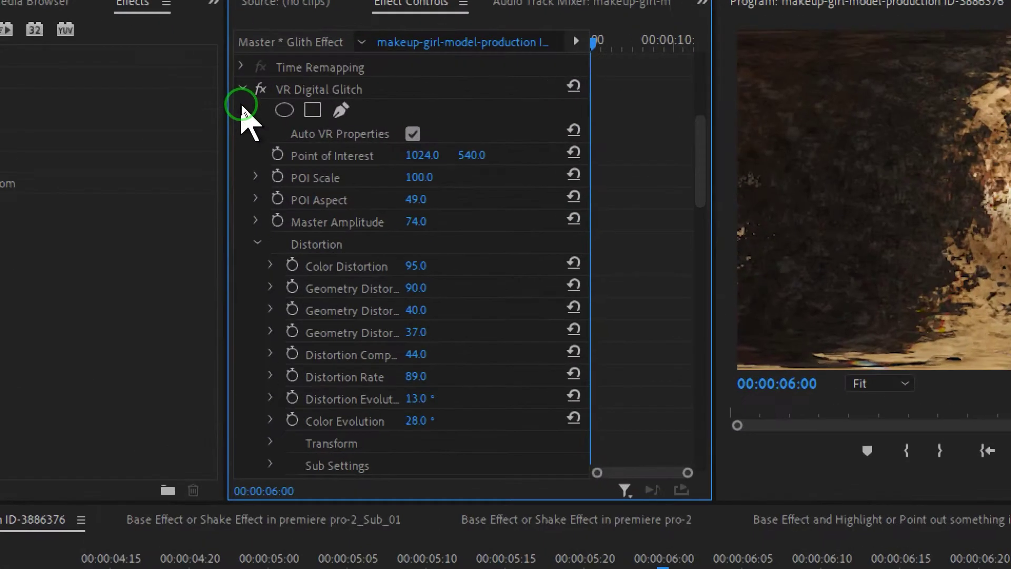
pyautogui.click(244, 98)
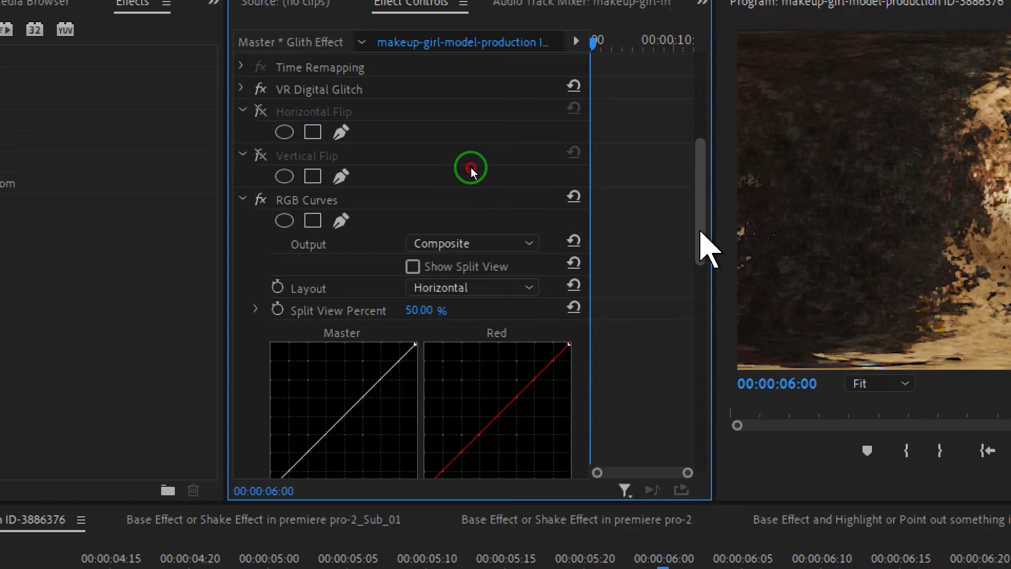
# - Steepen the red curve in RGB Curves by moving its highlight point along the top edge to about a quarter of the graph's width
pyautogui.moveTo(703, 240); pyautogui.dragTo(701, 298)
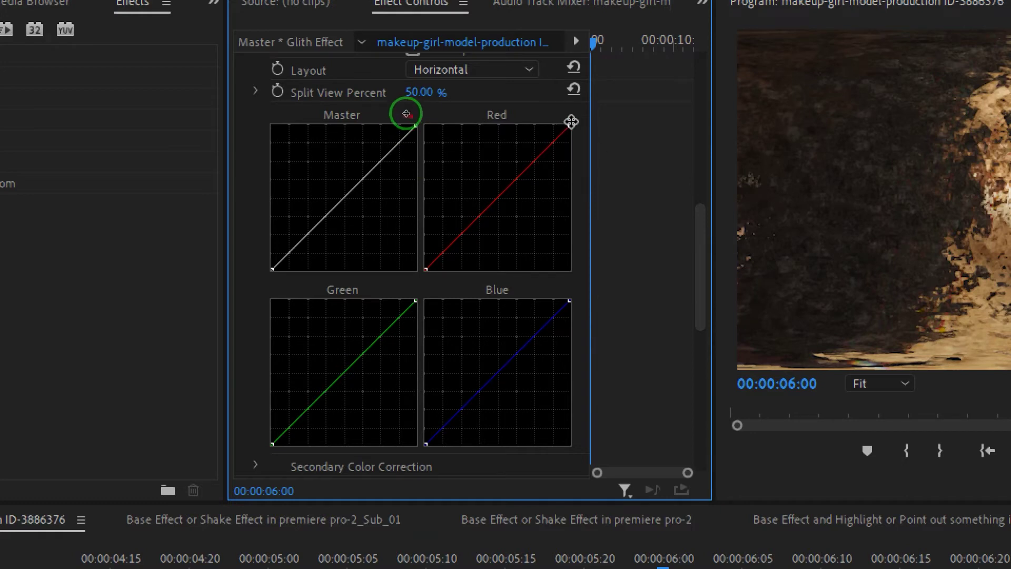
pyautogui.moveTo(567, 128); pyautogui.dragTo(519, 120)
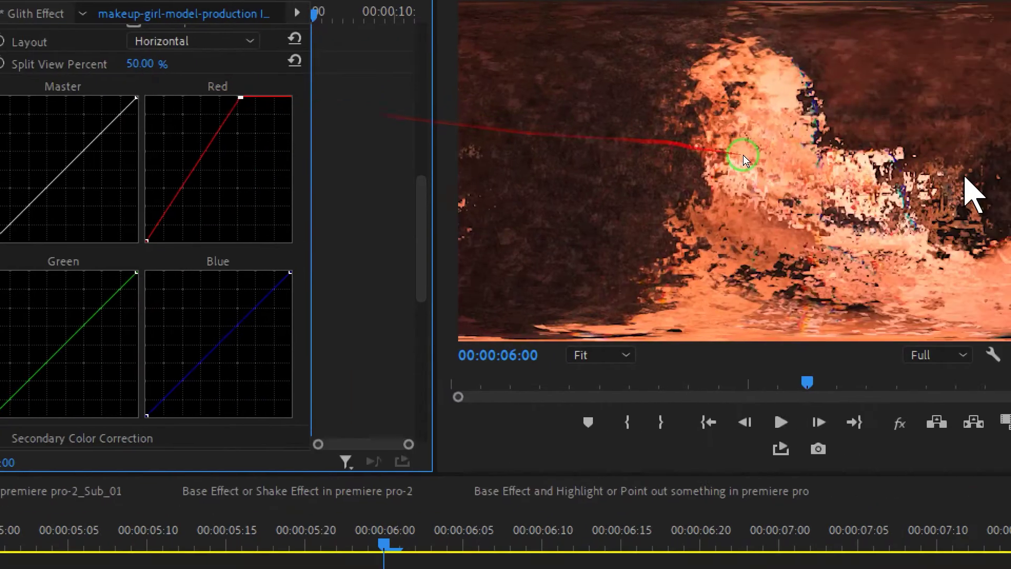
pyautogui.moveTo(237, 96); pyautogui.dragTo(183, 91)
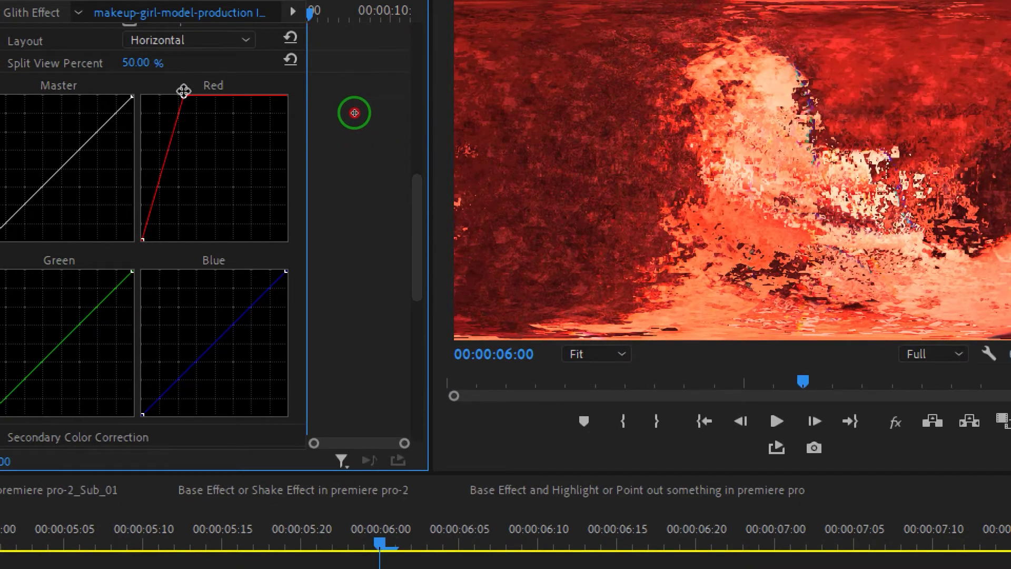
# - Copy the adjusted RGB Curves effect and paste a second instance onto the Glith Effect clip
pyautogui.moveTo(418, 263); pyautogui.dragTo(418, 225)
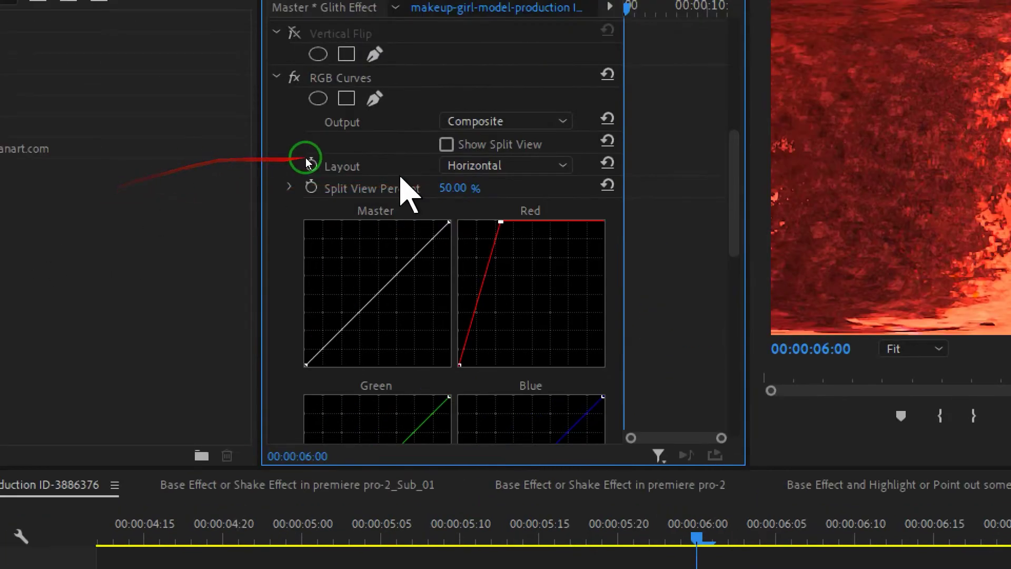
pyautogui.rightClick(366, 78)
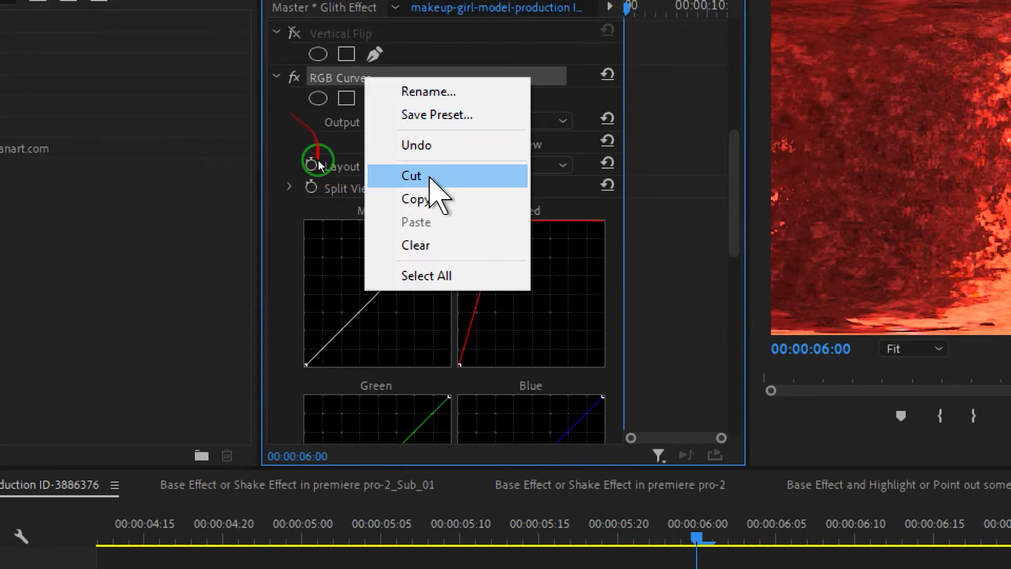
pyautogui.click(429, 199)
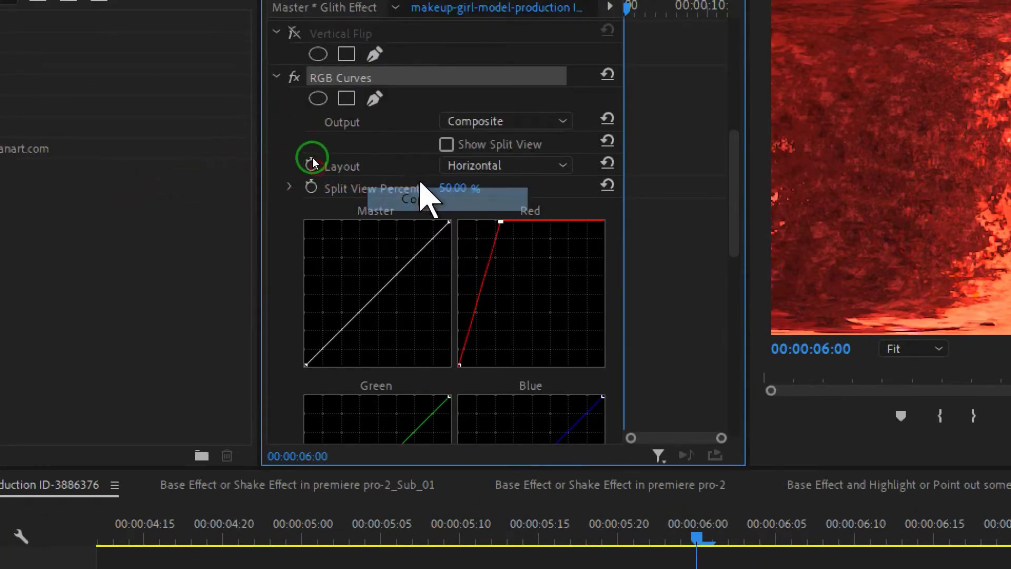
pyautogui.click(299, 117)
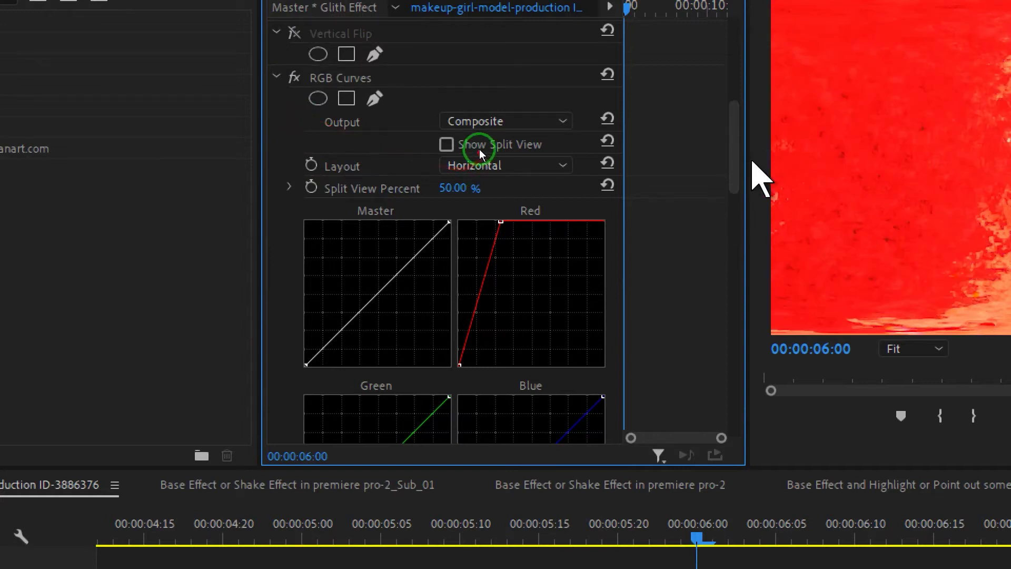
# - In the second RGB Curves, return the red curve to a straight diagonal and steepen the green curve by moving its highlight point inward
pyautogui.scroll(-1, 472, 154)
pyautogui.moveTo(736, 165); pyautogui.dragTo(755, 358)
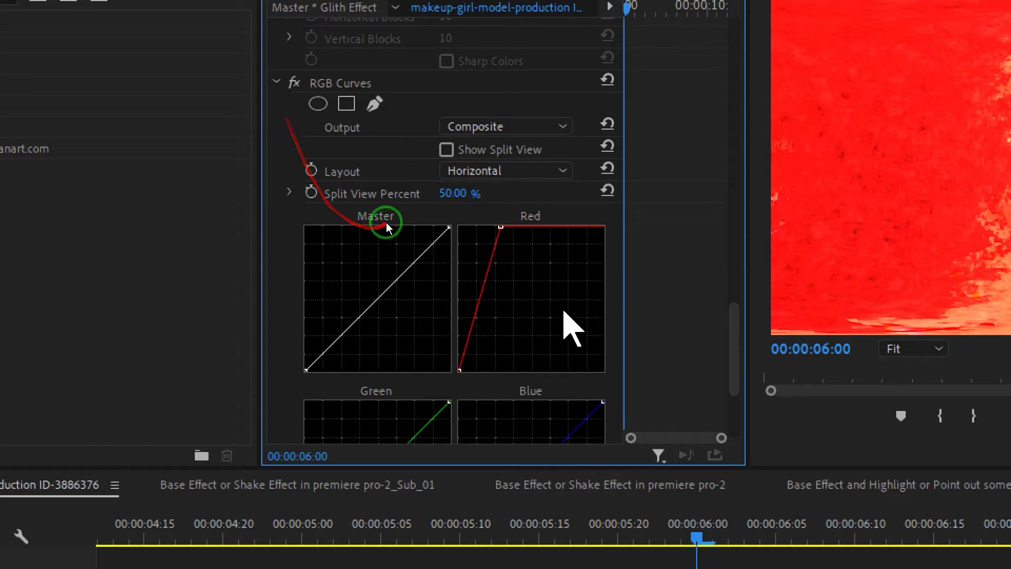
pyautogui.moveTo(503, 230); pyautogui.dragTo(606, 228)
pyautogui.moveTo(734, 373); pyautogui.dragTo(734, 392)
pyautogui.moveTo(450, 310); pyautogui.dragTo(352, 309)
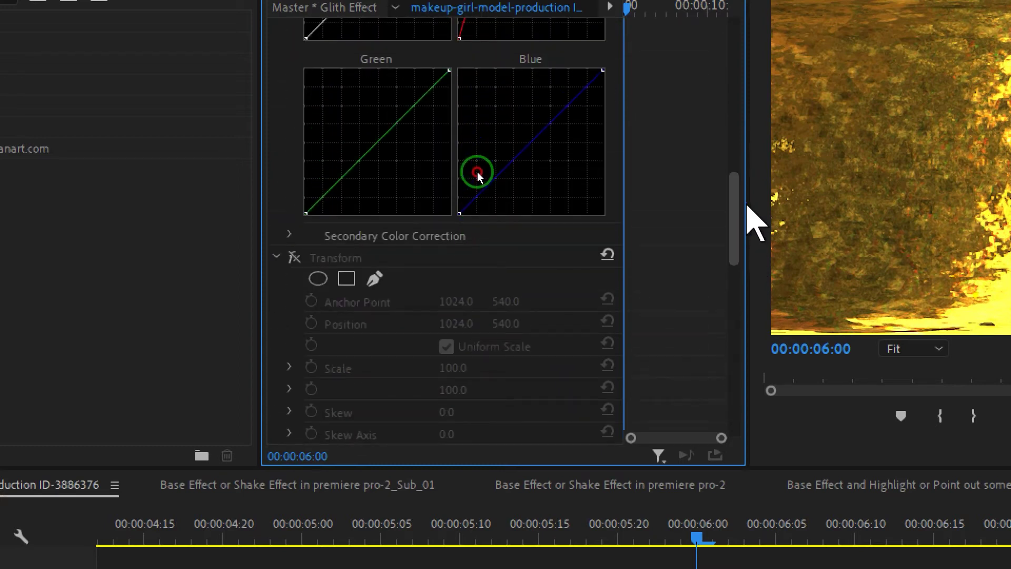
# - Turn off the first RGB Curves effect, the one with the raised red curve, and collapse its settings
pyautogui.moveTo(745, 208); pyautogui.dragTo(749, 142)
pyautogui.click(294, 30)
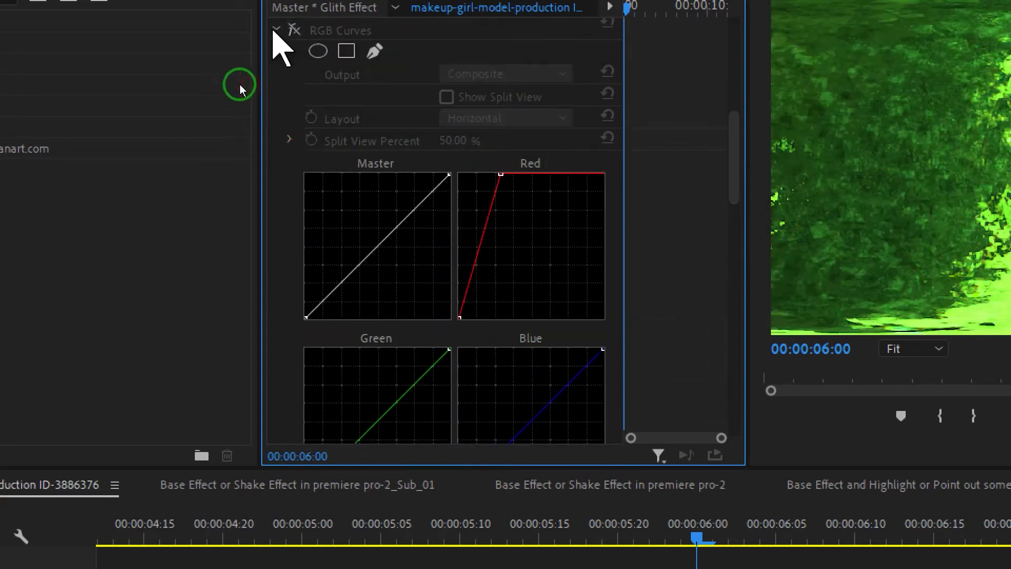
pyautogui.click(276, 30)
# - Turn the Transform effect back on and set its Scale to 218
pyautogui.moveTo(745, 253); pyautogui.dragTo(745, 339)
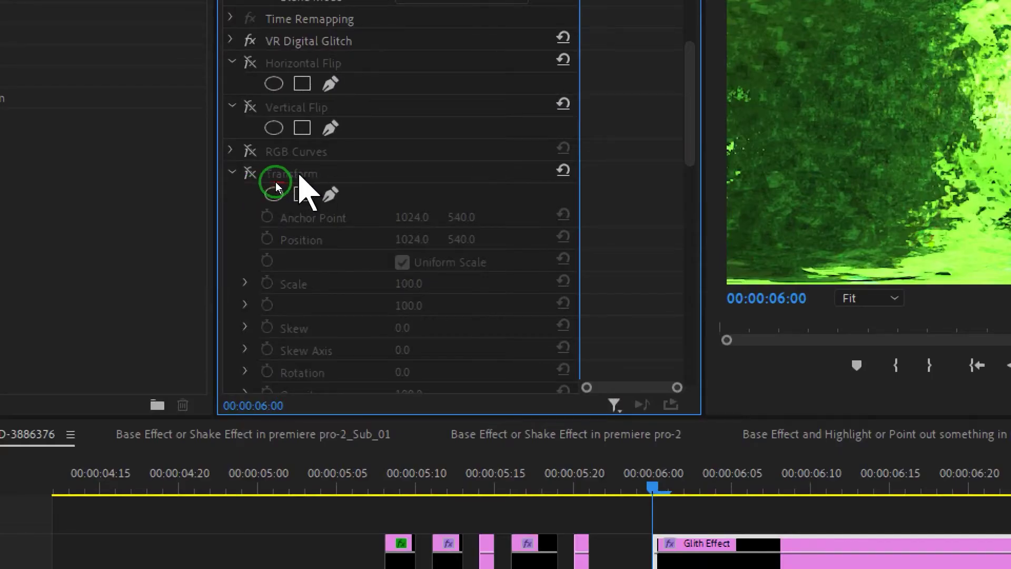
pyautogui.click(249, 179)
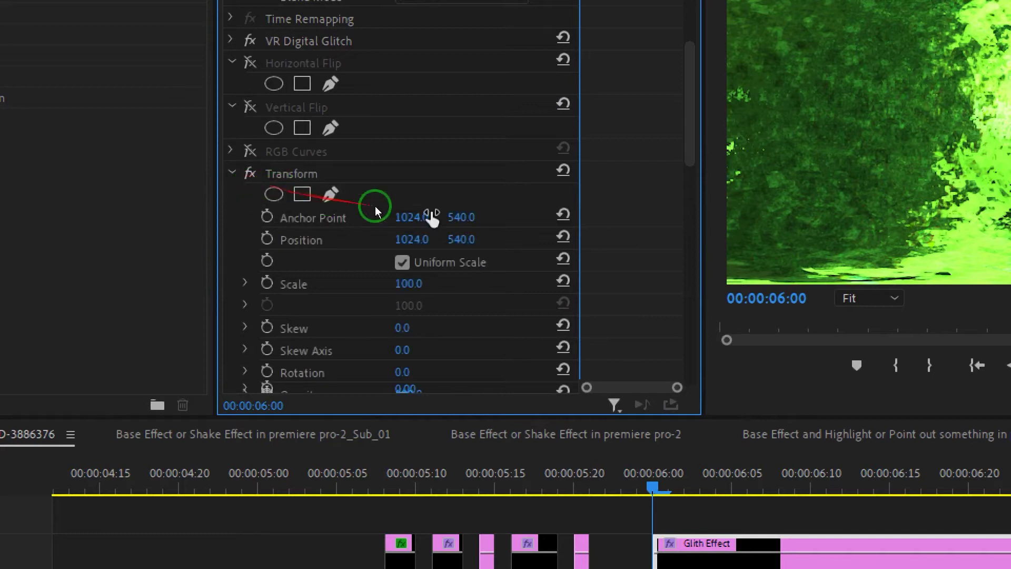
pyautogui.moveTo(686, 152); pyautogui.dragTo(706, 217)
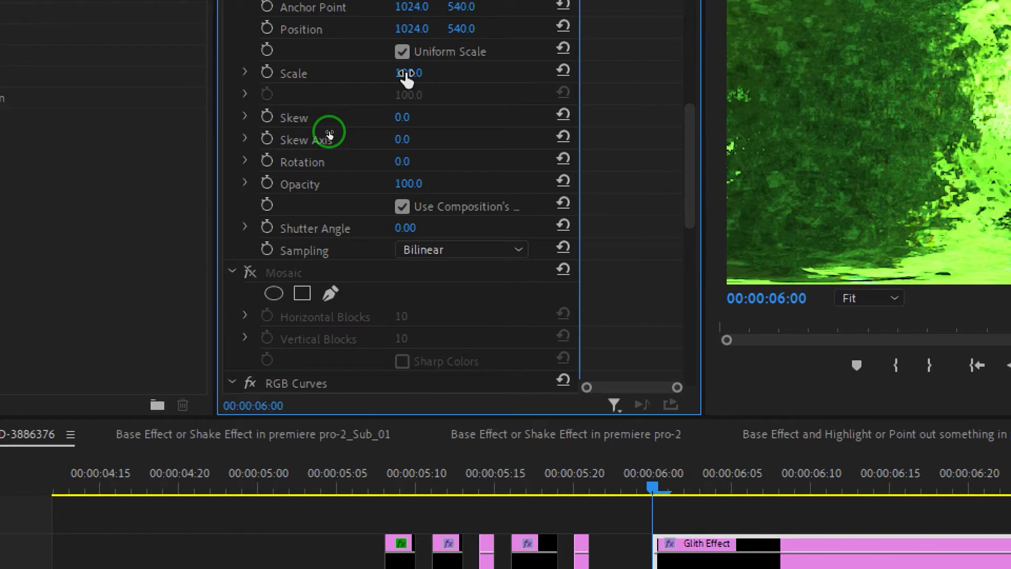
pyautogui.moveTo(406, 76); pyautogui.dragTo(553, 75)
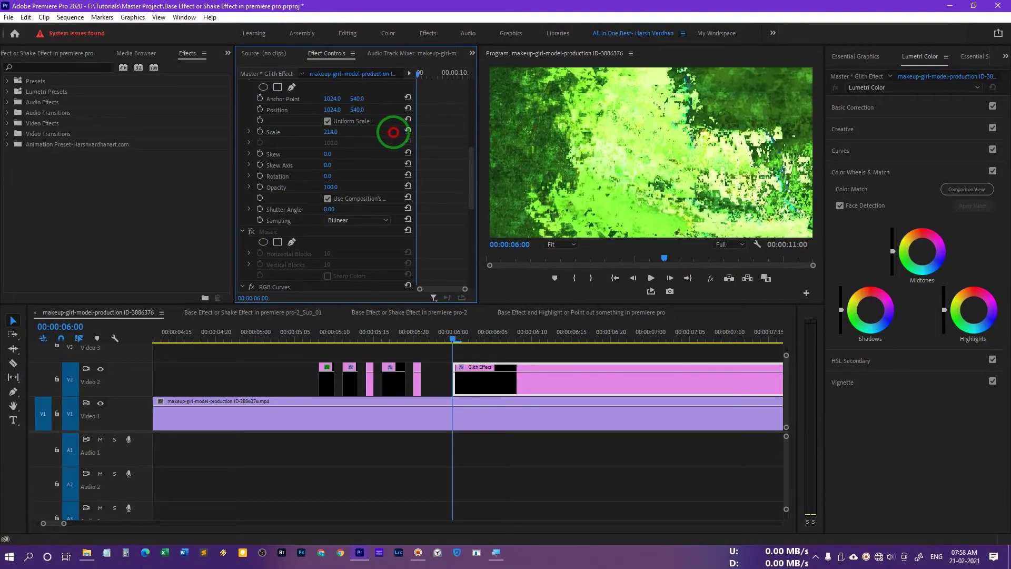
pyautogui.moveTo(403, 133); pyautogui.dragTo(331, 134)
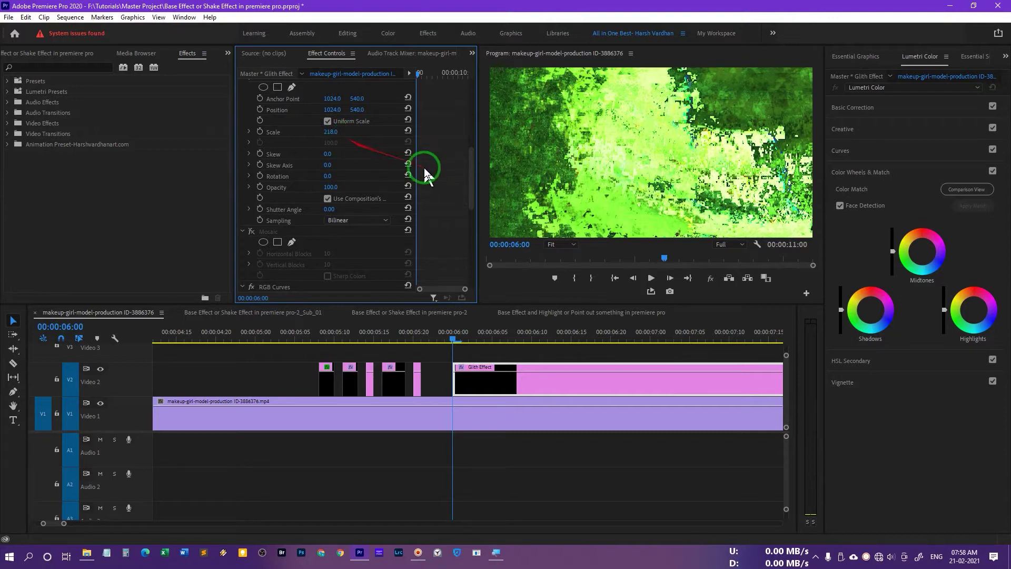
# - Turn off the Transform effect and the second RGB Curves effect, collapsing the RGB Curves settings
pyautogui.moveTo(470, 163); pyautogui.dragTo(473, 142)
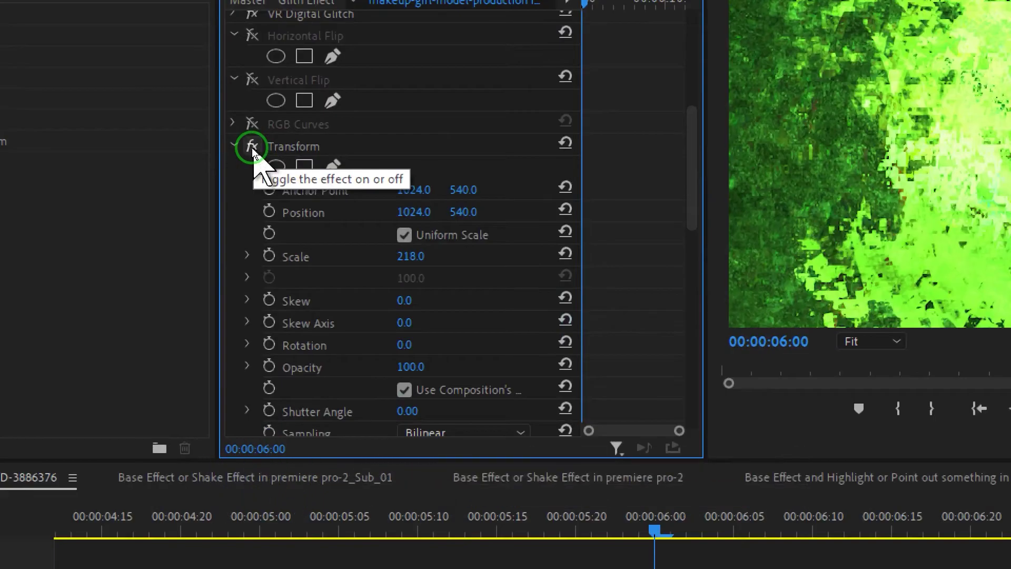
pyautogui.click(251, 147)
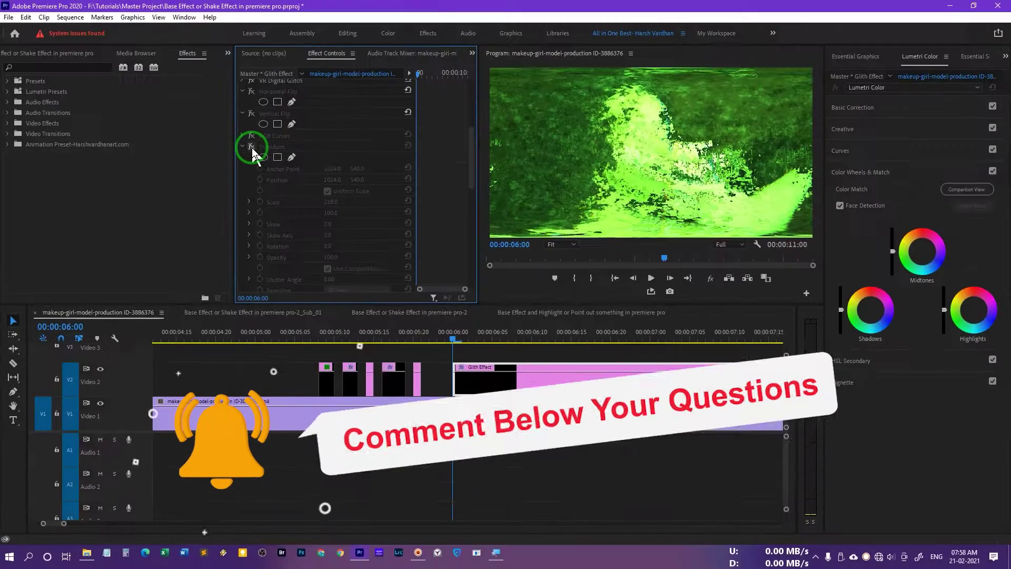
pyautogui.moveTo(470, 163); pyautogui.dragTo(471, 210)
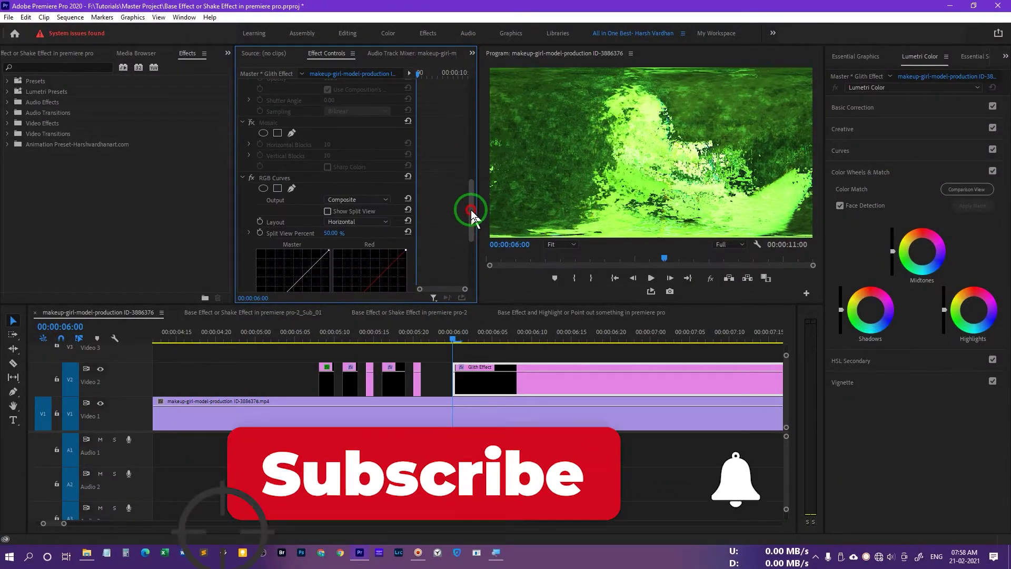
pyautogui.click(251, 178)
pyautogui.click(242, 179)
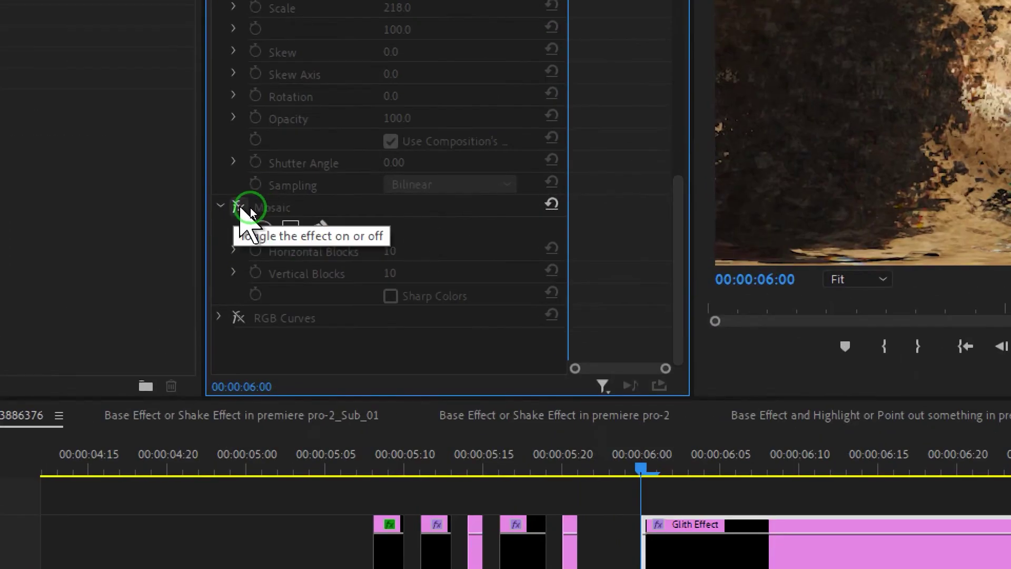
# - Turn on Mosaic, set Horizontal Blocks to 113 and Vertical Blocks to 37, and switch the effect back off
pyautogui.click(251, 208)
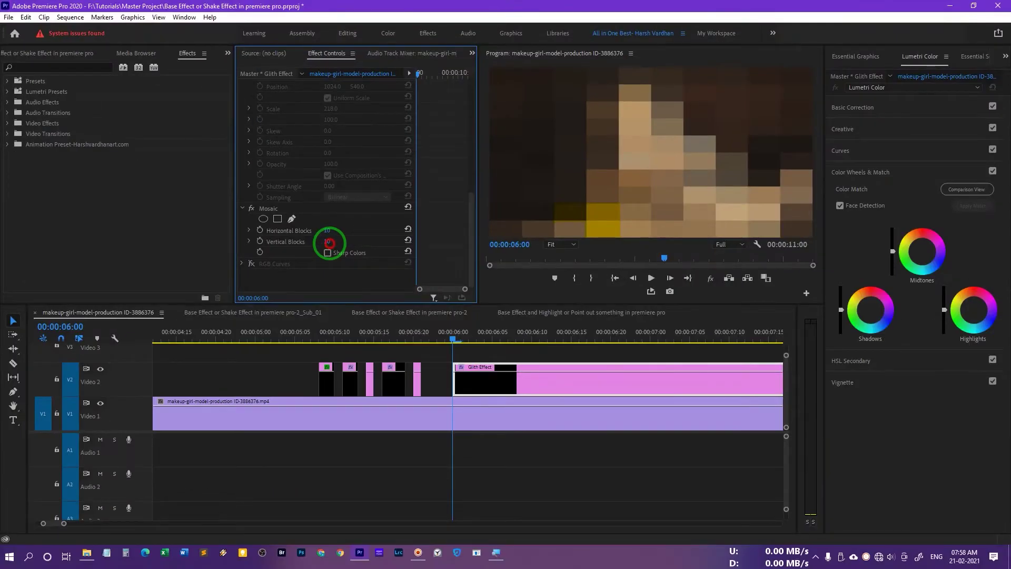
pyautogui.moveTo(329, 243)
pyautogui.mouseDown()
pyautogui.moveTo(350, 242)
pyautogui.moveTo(339, 228)
pyautogui.moveTo(386, 228)
pyautogui.moveTo(327, 235)
pyautogui.mouseUp()
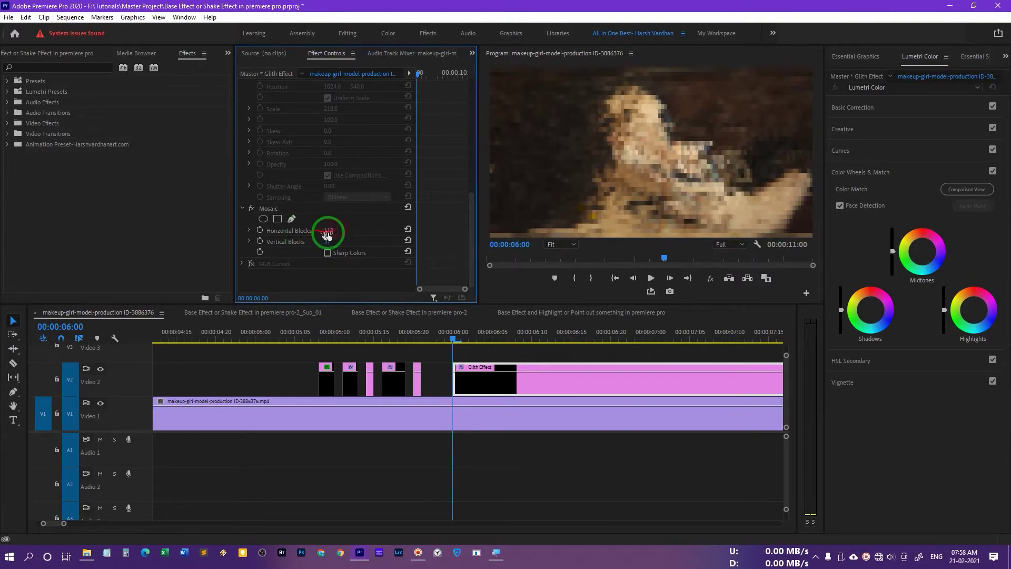
pyautogui.click(268, 213)
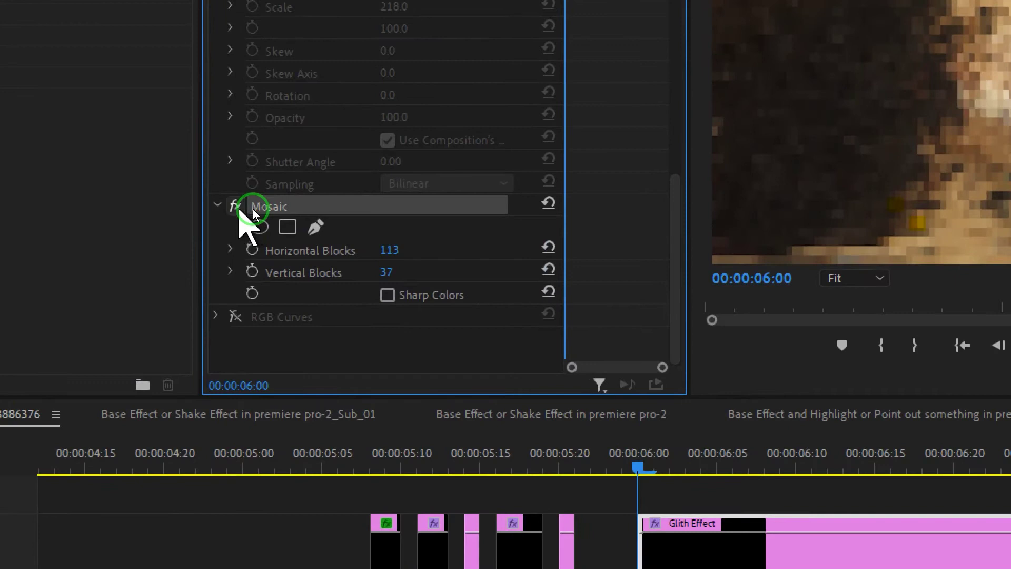
pyautogui.click(236, 208)
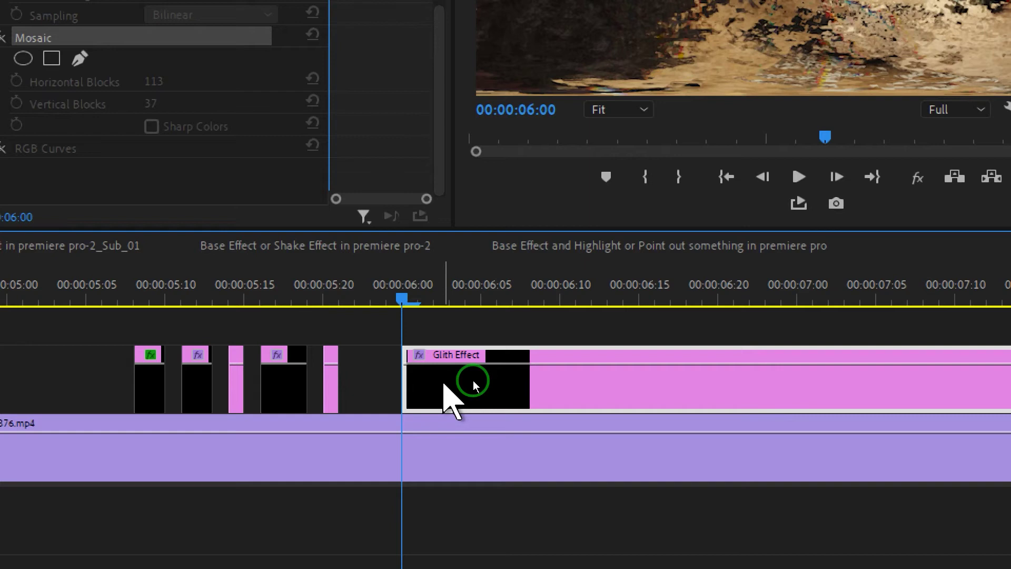
# - Cut the Glith Effect clip into one-frame pieces, splitting it at every frame from 00:00:06:01 to 00:00:06:17
pyautogui.press('Right')
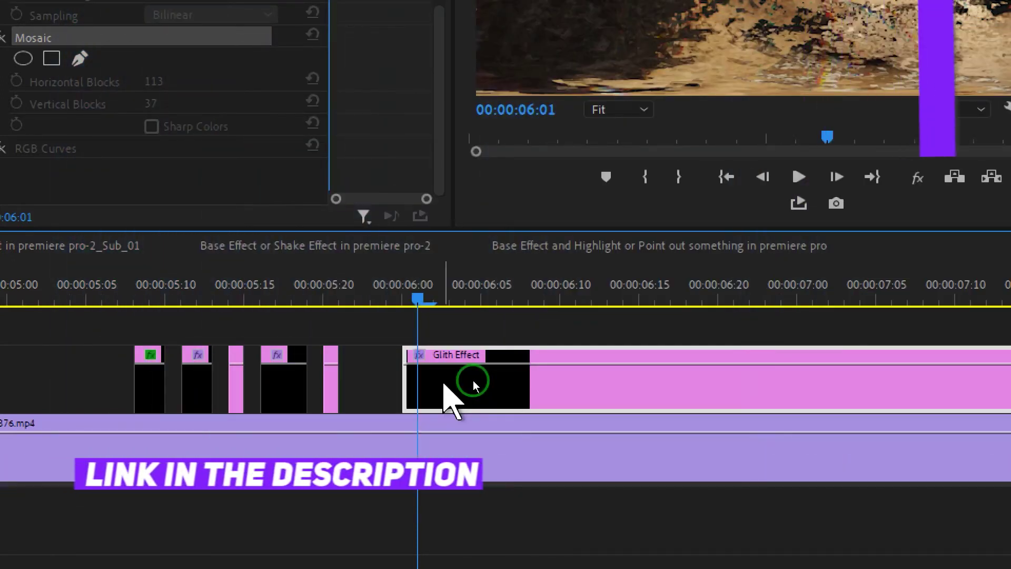
pyautogui.hotkey('ctrl', 'k')
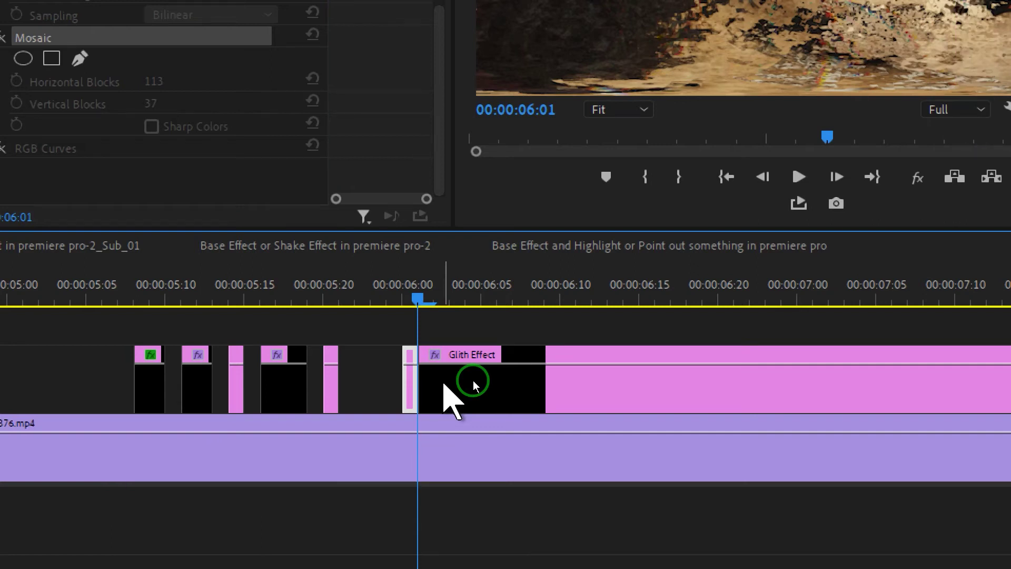
pyautogui.press('Right')
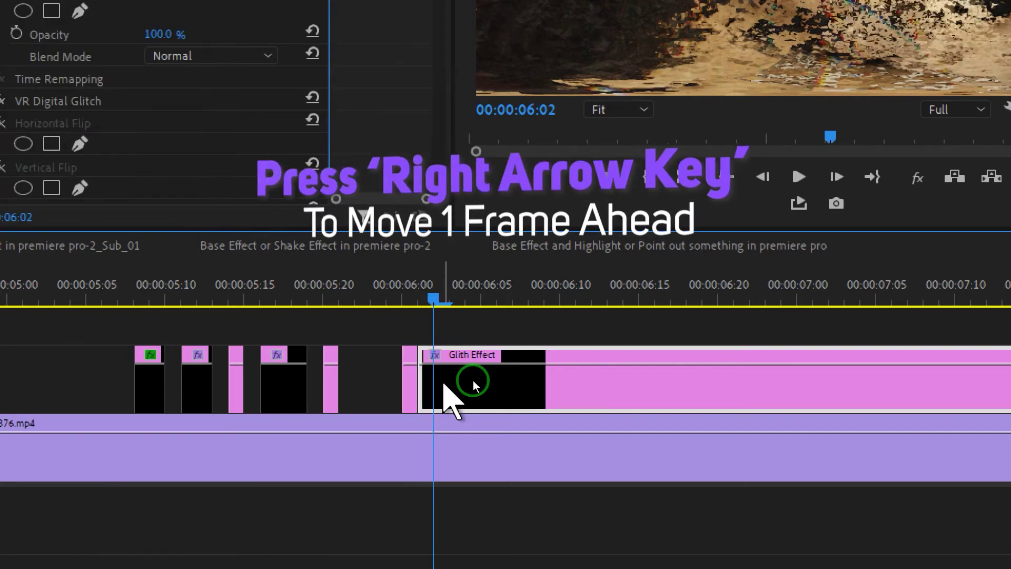
pyautogui.hotkey('ctrl', 'k')
pyautogui.press('Right')
pyautogui.hotkey('ctrl', 'k')
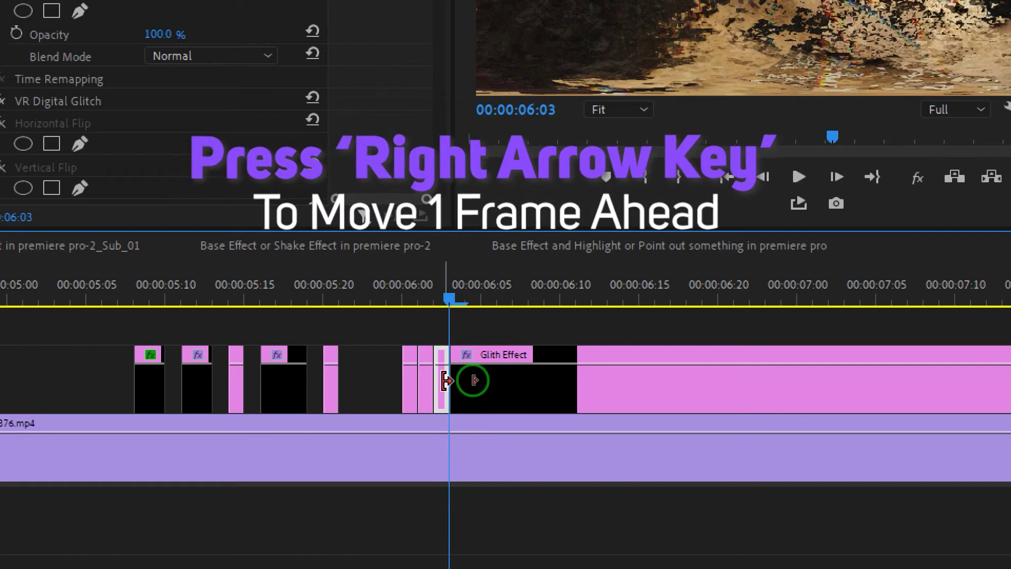
pyautogui.press('Right')
pyautogui.hotkey('ctrl', 'k')
pyautogui.press('Right')
pyautogui.hotkey('ctrl', 'k')
pyautogui.press('Right')
pyautogui.hotkey('ctrl', 'k')
pyautogui.press('Right')
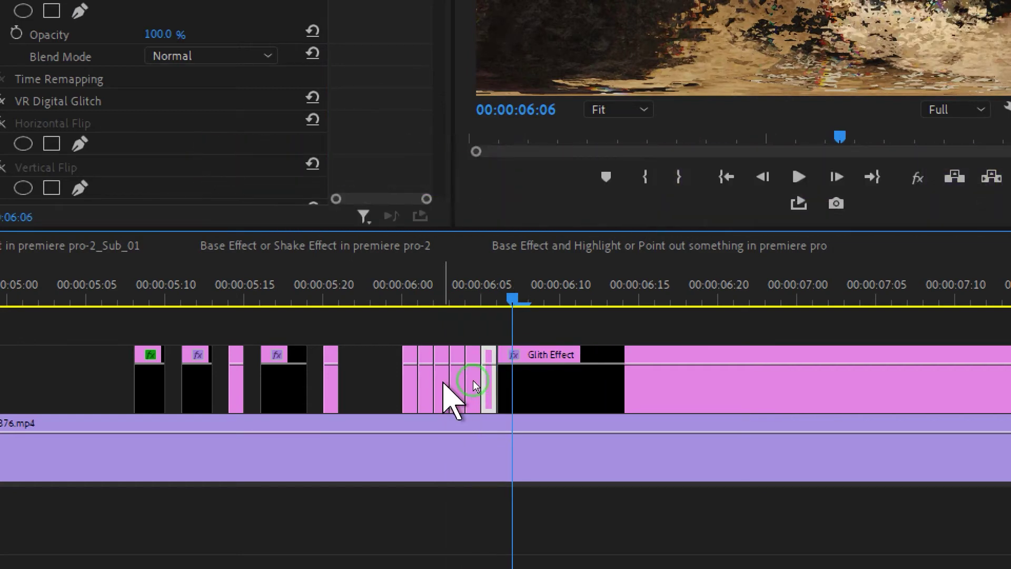
pyautogui.hotkey('ctrl', 'k')
pyautogui.press('Right')
pyautogui.hotkey('ctrl', 'k')
pyautogui.press('Right')
pyautogui.hotkey('ctrl', 'k')
pyautogui.press('Right')
pyautogui.hotkey('ctrl', 'k')
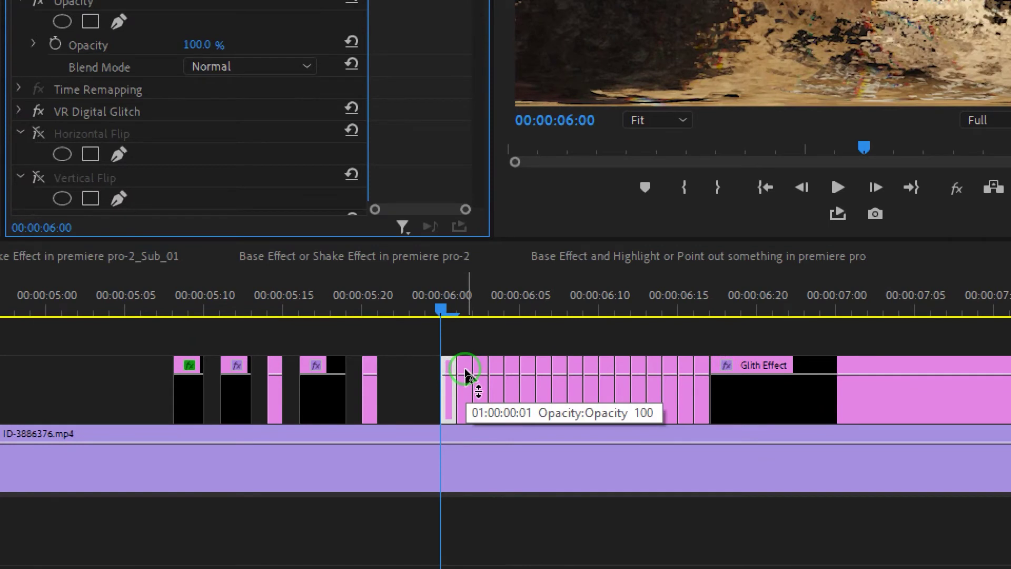
# - Turn on the Horizontal Flip effect for the one-frame Glith Effect piece at 00:00:06:01
pyautogui.press('Right')
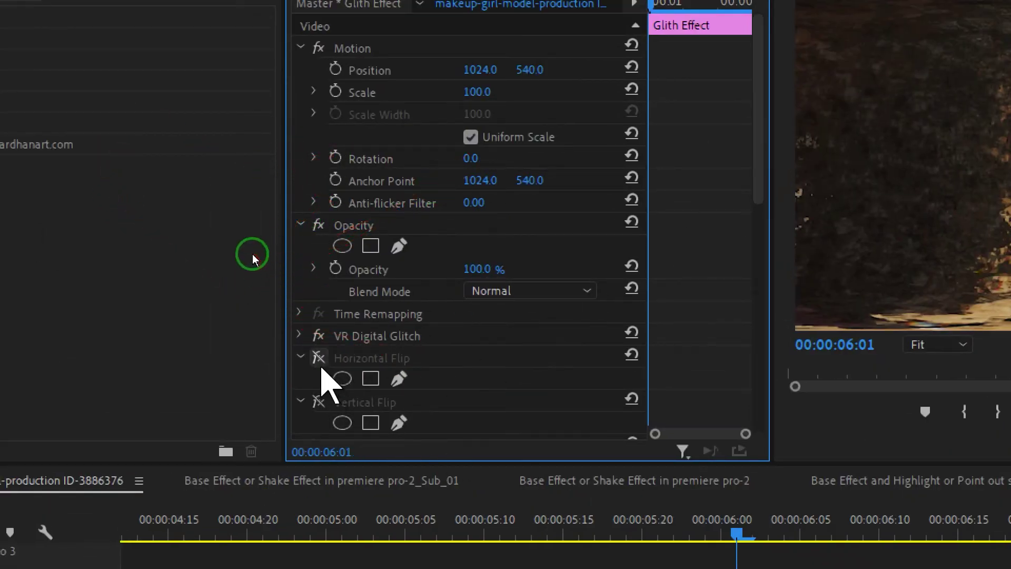
pyautogui.click(318, 358)
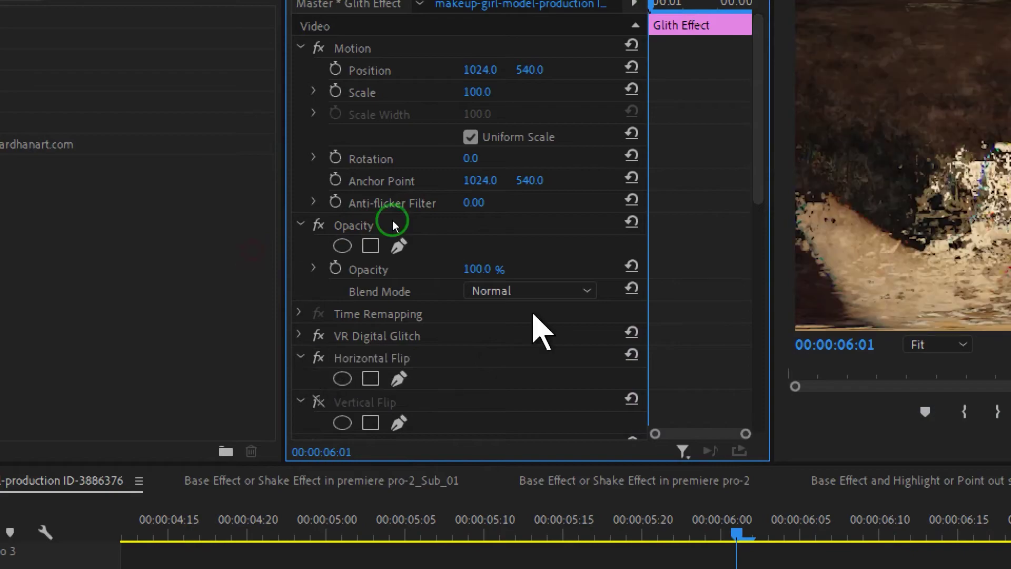
pyautogui.scroll(-3, 537, 327)
# - Turn on the Vertical Flip effect for the one-frame Glith Effect piece at 00:00:06:02
pyautogui.press('Right')
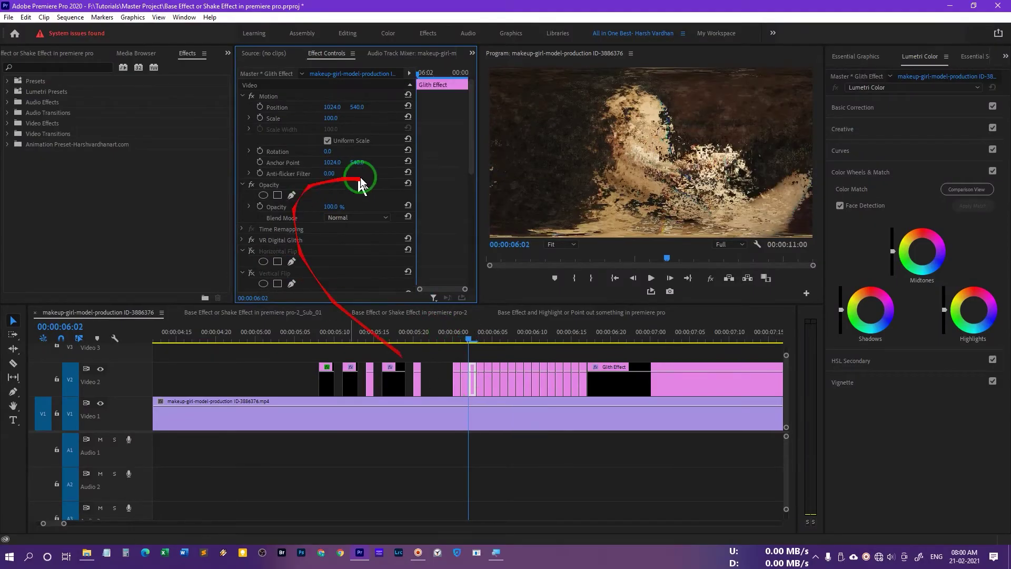
pyautogui.click(472, 164)
pyautogui.scroll(-1, 304, 215)
pyautogui.click(251, 222)
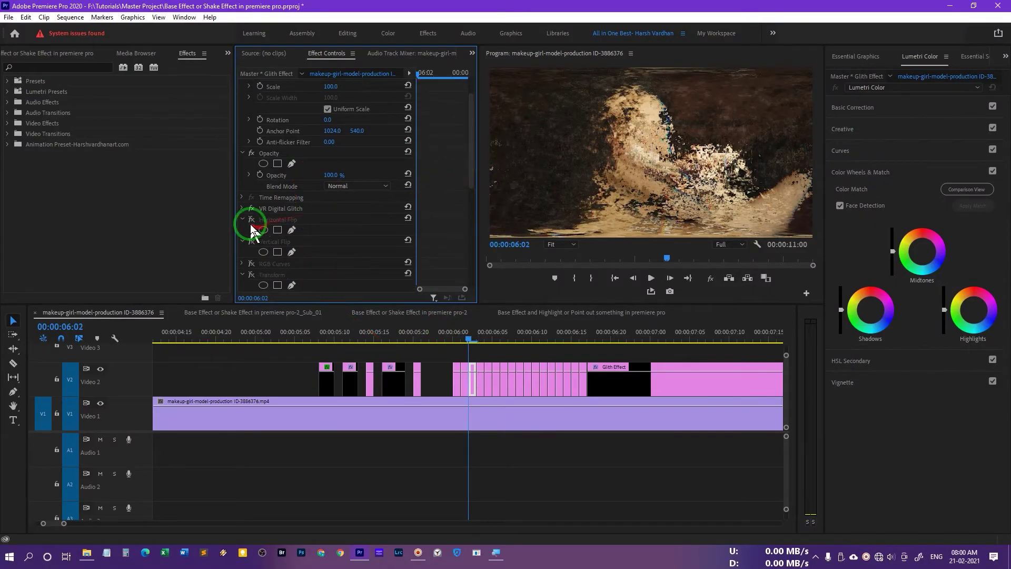
pyautogui.click(251, 241)
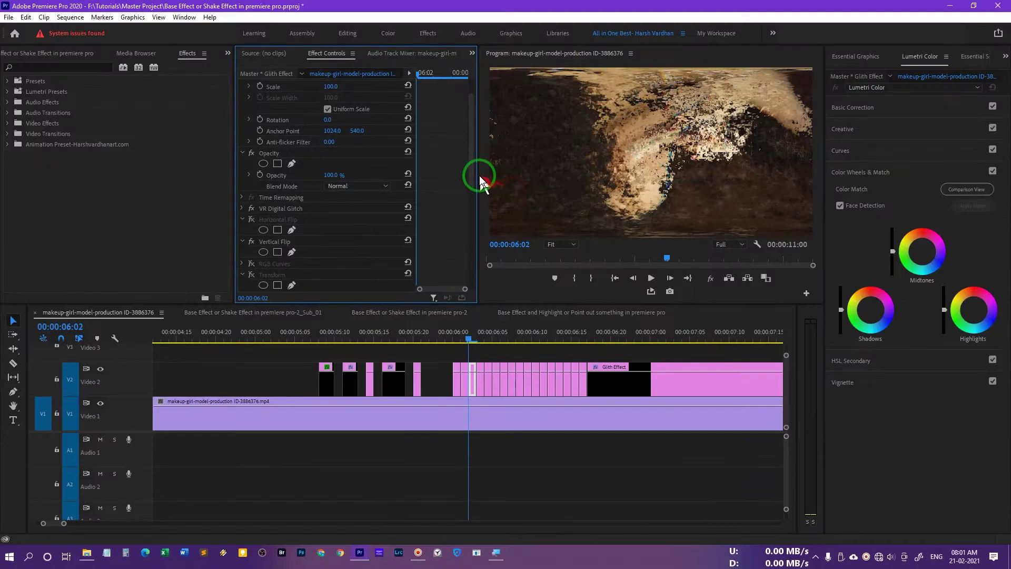
# - Turn on the first RGB Curves effect, the red one, for the piece at 00:00:06:03
pyautogui.moveTo(694, 99); pyautogui.dragTo(695, 133)
pyautogui.click(481, 340)
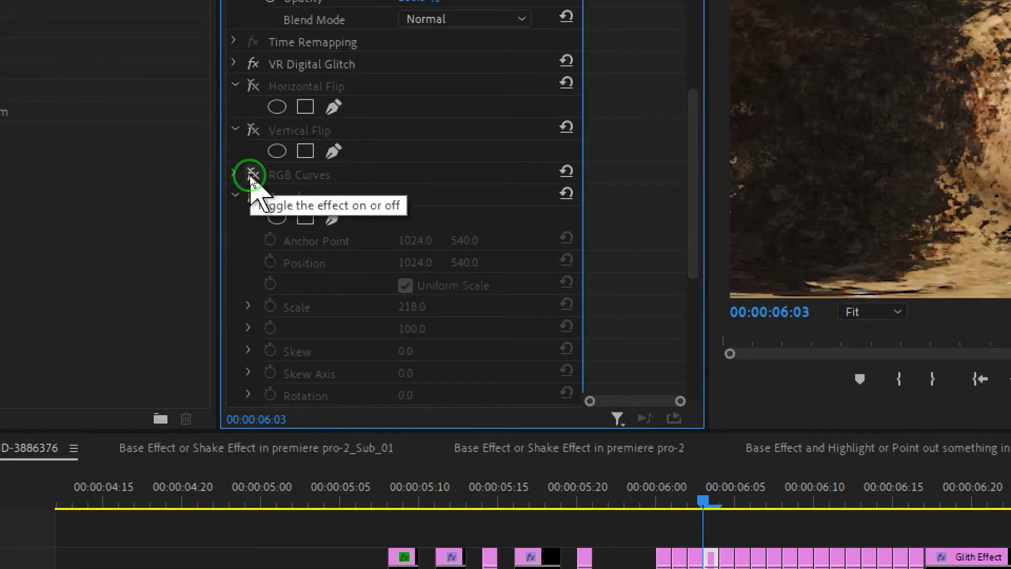
pyautogui.click(250, 175)
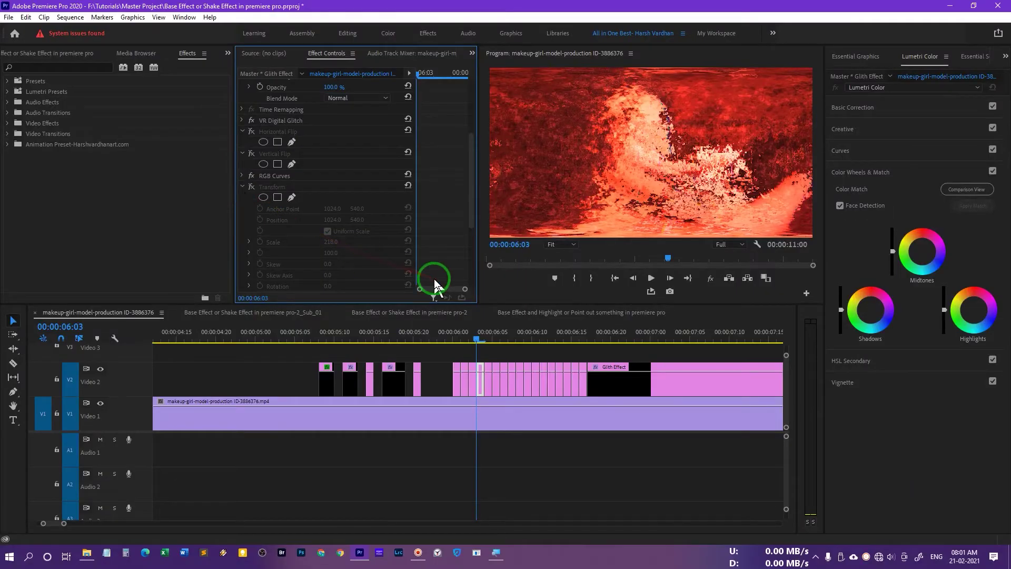
# - Turn on Transform for the piece at 00:00:06:04 and Mosaic for the piece at 00:00:06:05
pyautogui.press('Right')
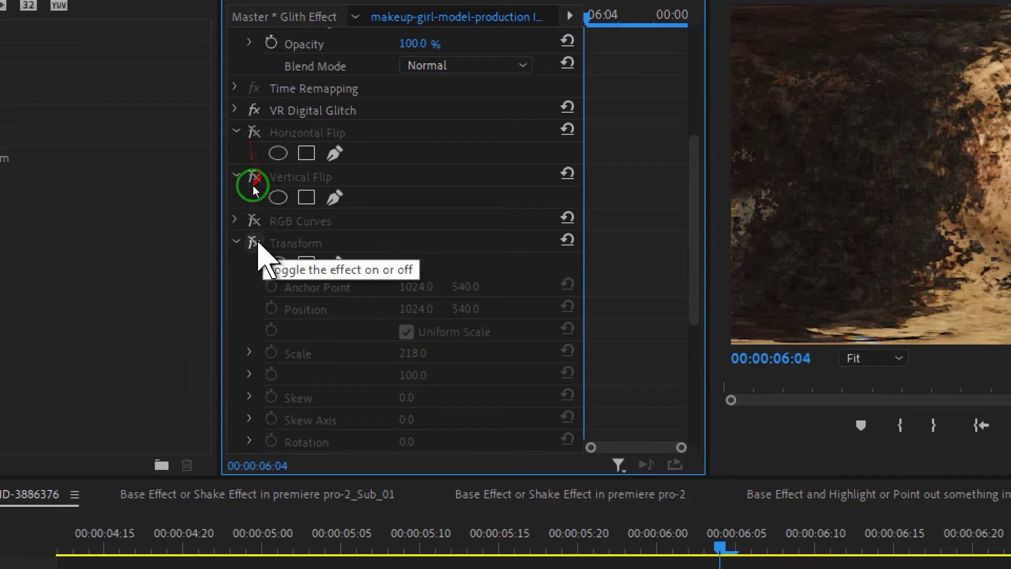
pyautogui.click(252, 187)
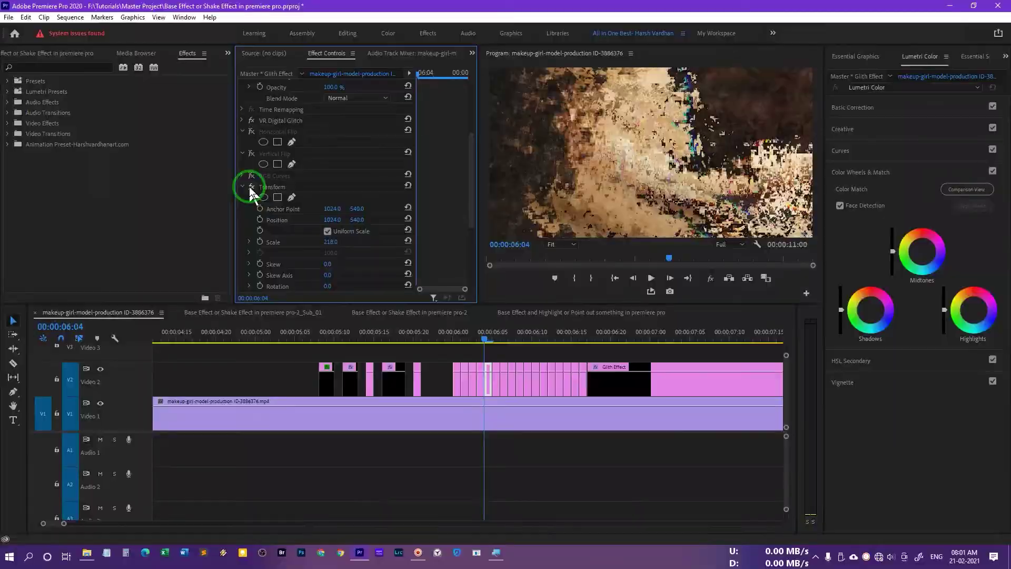
pyautogui.click(415, 221)
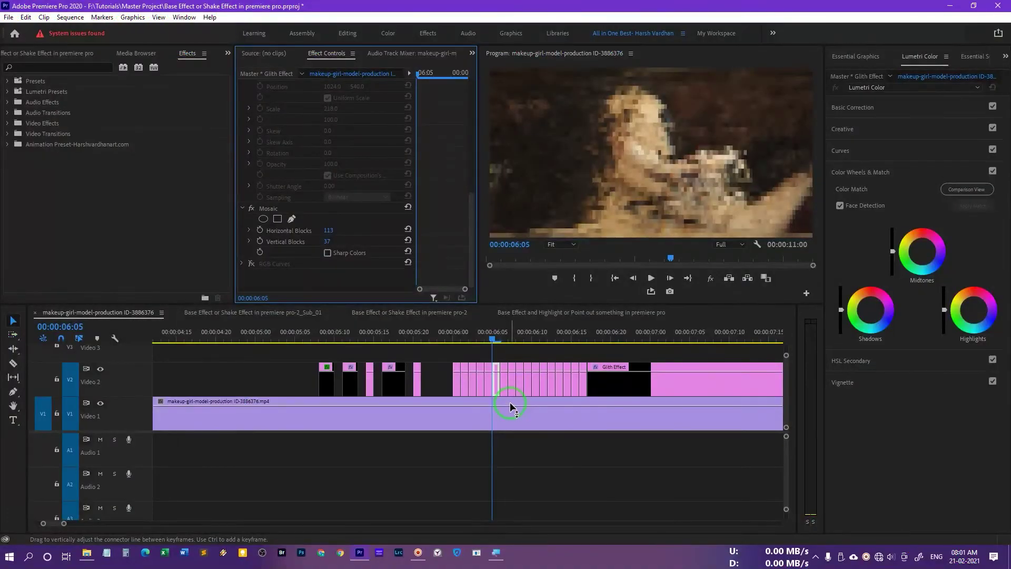
# - Turn on the second RGB Curves effect, the green one, for the piece at 00:00:06:06
pyautogui.press('Right')
pyautogui.moveTo(472, 160); pyautogui.dragTo(469, 287)
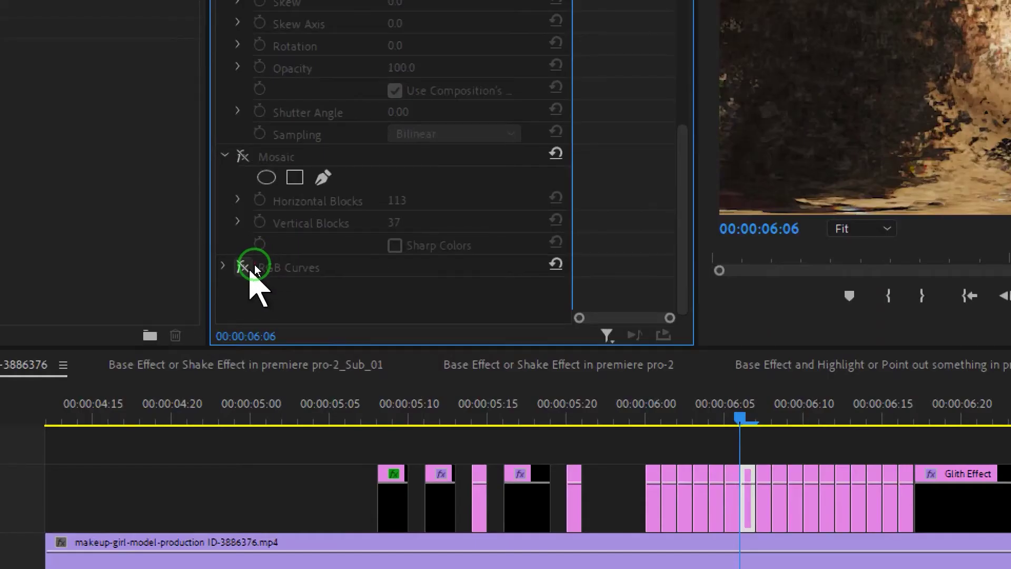
pyautogui.click(251, 265)
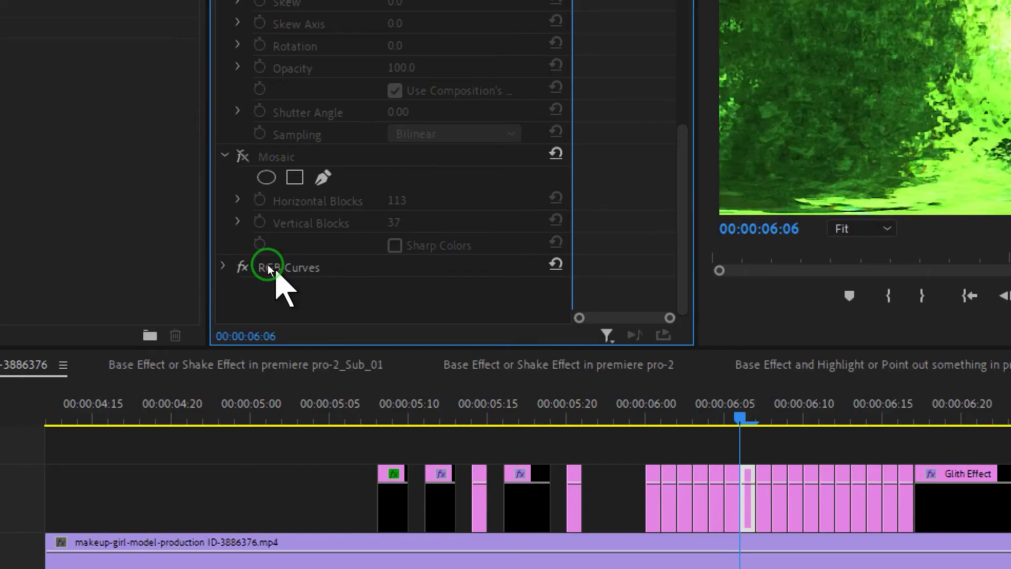
# - Delete the long leftover Glith Effect clip that starts at 00:00:06:17
pyautogui.press('Right')
pyautogui.press('Right')
pyautogui.press('Right')
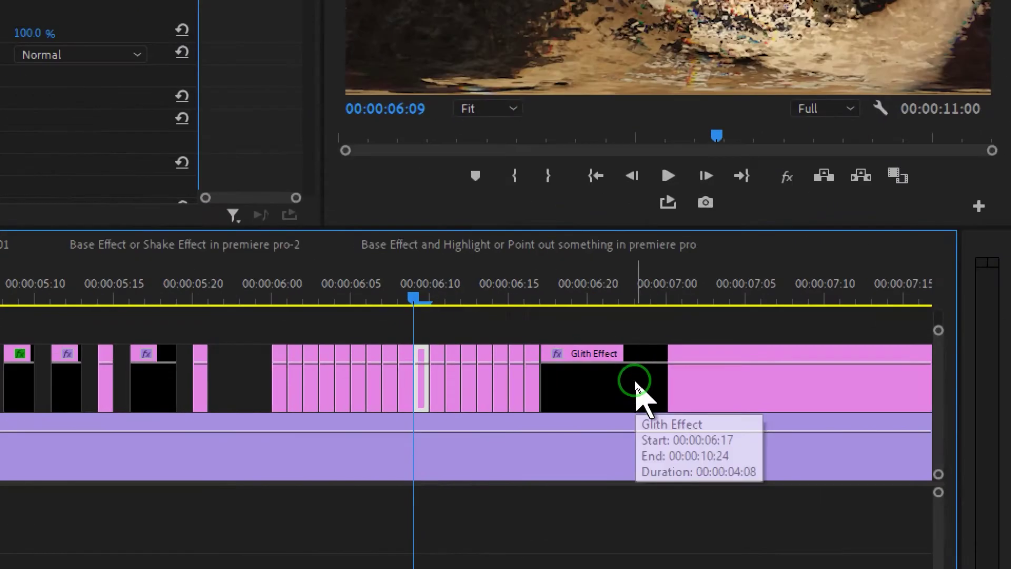
pyautogui.click(640, 382)
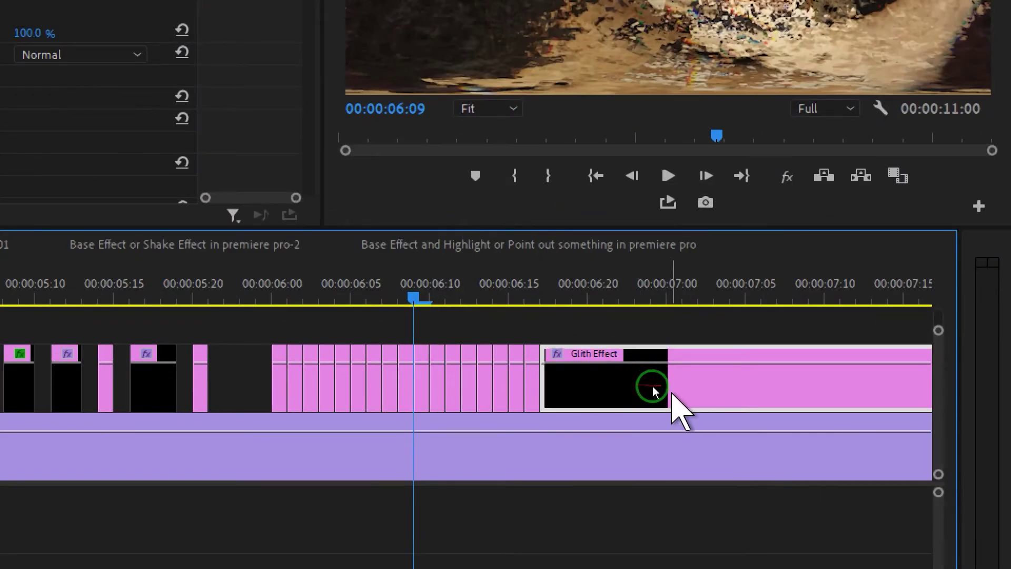
pyautogui.press('Delete')
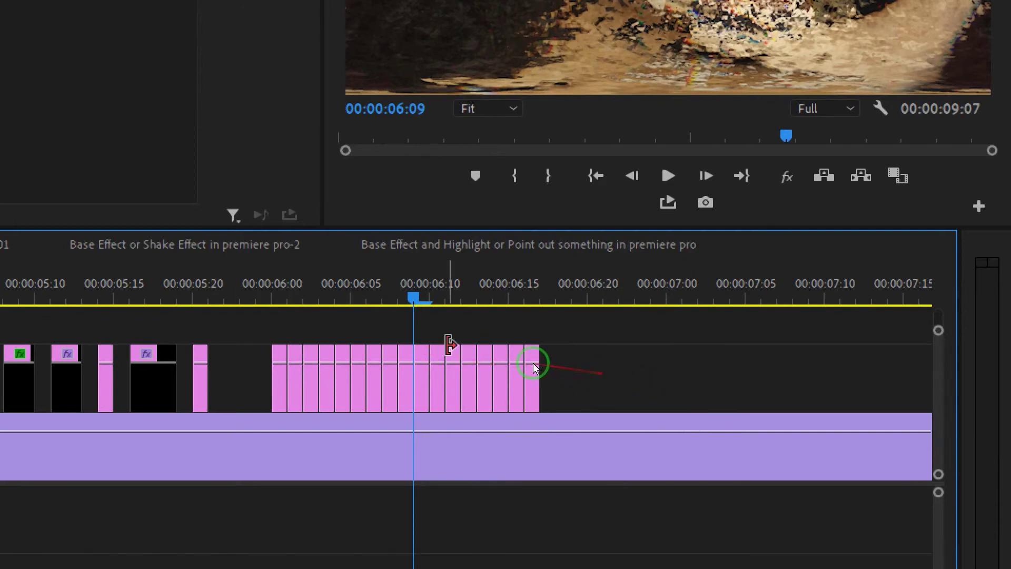
# - Open gaps after the first one-frame piece, moving the second to 00:00:06:03 and the remaining pieces to start at 00:00:06:05
pyautogui.moveTo(611, 377); pyautogui.dragTo(304, 403)
pyautogui.moveTo(535, 377); pyautogui.dragTo(582, 379)
pyautogui.click(319, 371)
pyautogui.moveTo(342, 387); pyautogui.dragTo(327, 388)
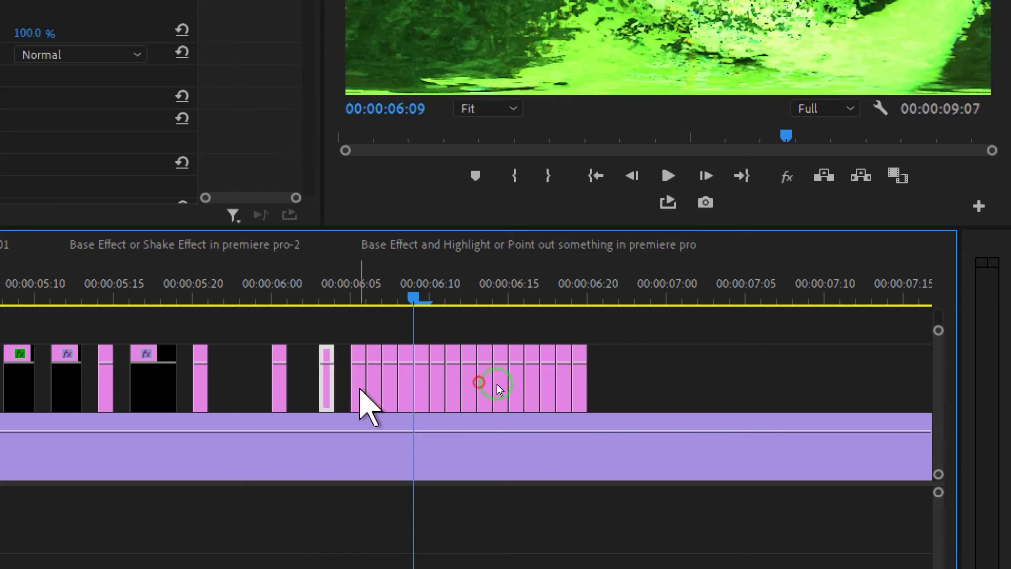
# - Spread the remaining one-frame pieces along Video 2 with uneven gaps, ending at about 00:00:07:15
pyautogui.moveTo(579, 377); pyautogui.dragTo(691, 377)
pyautogui.moveTo(564, 375); pyautogui.dragTo(612, 376)
pyautogui.moveTo(548, 381)
pyautogui.mouseDown()
pyautogui.moveTo(580, 380)
pyautogui.moveTo(548, 385)
pyautogui.mouseUp()
pyautogui.moveTo(616, 380); pyautogui.dragTo(647, 380)
pyautogui.moveTo(580, 382); pyautogui.dragTo(612, 381)
pyautogui.moveTo(469, 380); pyautogui.dragTo(506, 381)
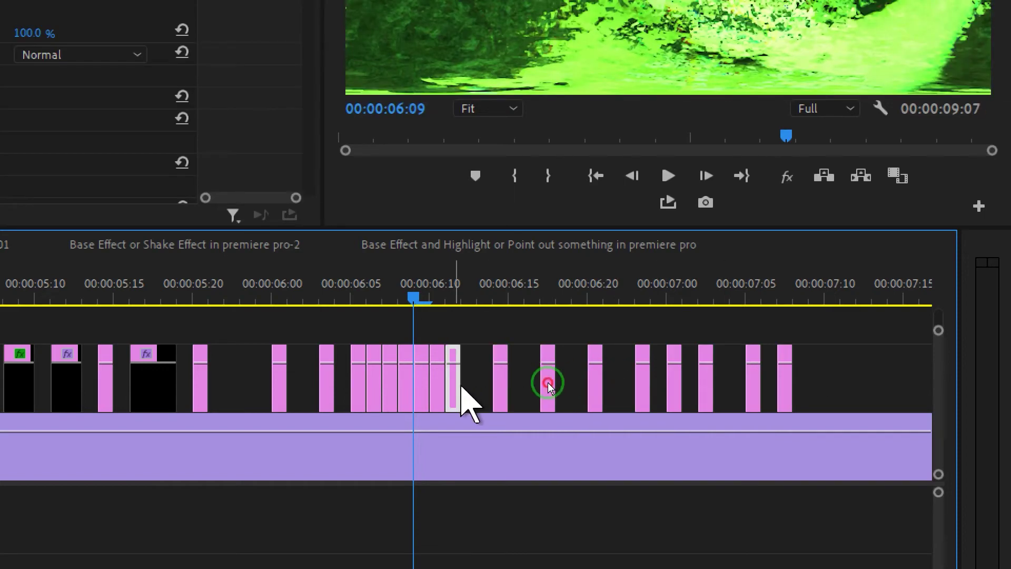
pyautogui.moveTo(391, 380); pyautogui.dragTo(423, 380)
# - Play the sequence from 00:00:06:00 to review the spaced-out glitch pieces
pyautogui.click(453, 338)
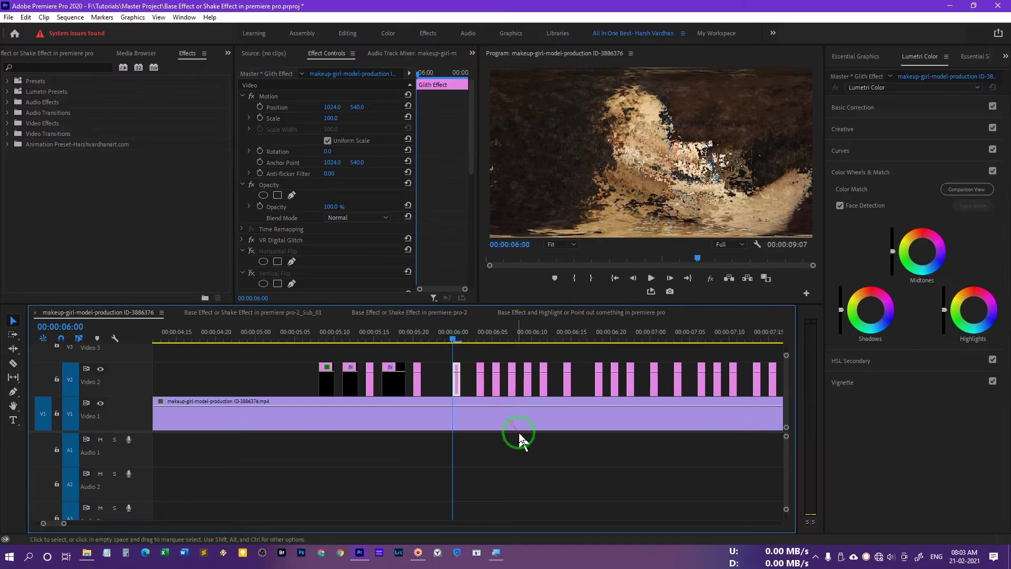
pyautogui.click(477, 417)
pyautogui.press('space')
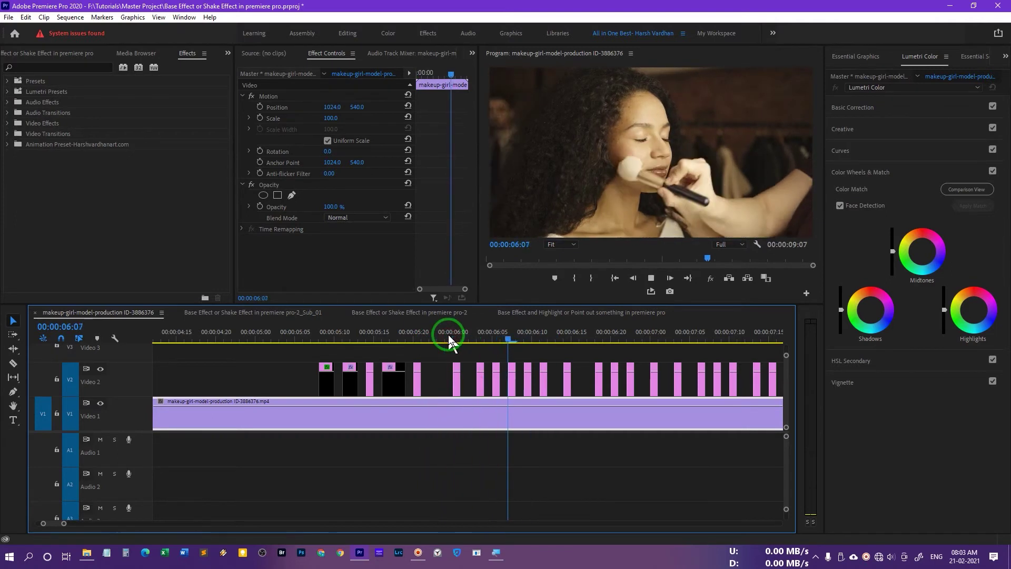
pyautogui.press('space')
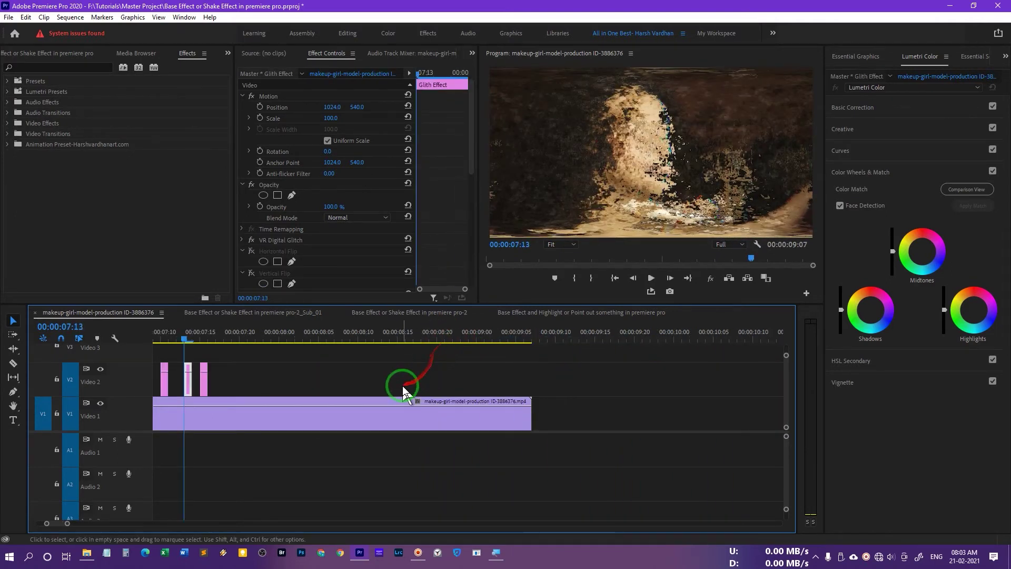
# - Place the playhead at 00:00:05:05, just ahead of the second cluster of glitch clips, with the whole cluster in view
pyautogui.press('-')
pyautogui.press('-')
pyautogui.press('-')
pyautogui.click(280, 334)
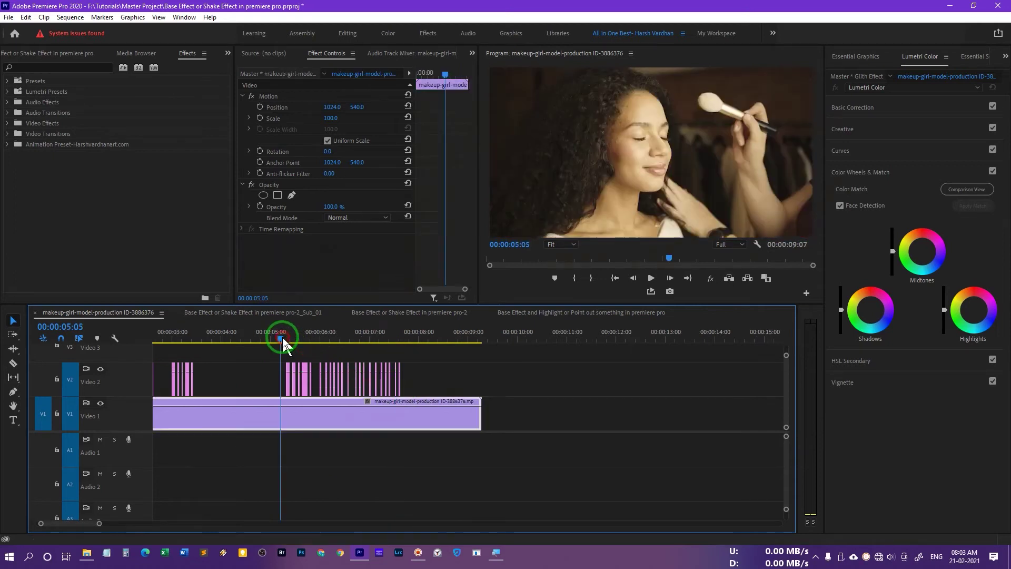
# - Play the sequence from 00:00:05:05 in an enlarged preview to review the second glitch cluster and the spaced-out pieces
pyautogui.press('`')
pyautogui.press('space')
pyautogui.click(544, 488)
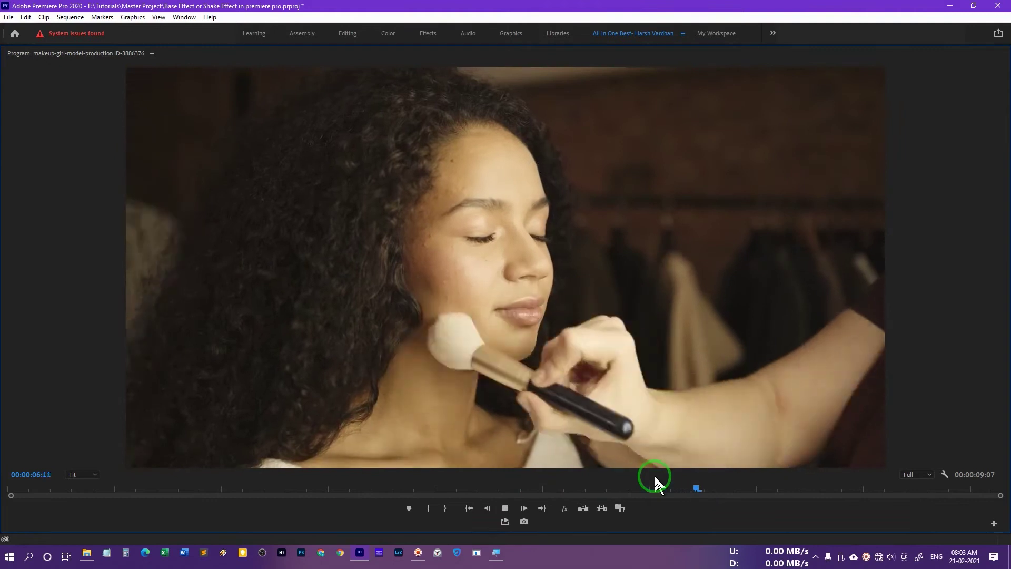
pyautogui.press('space')
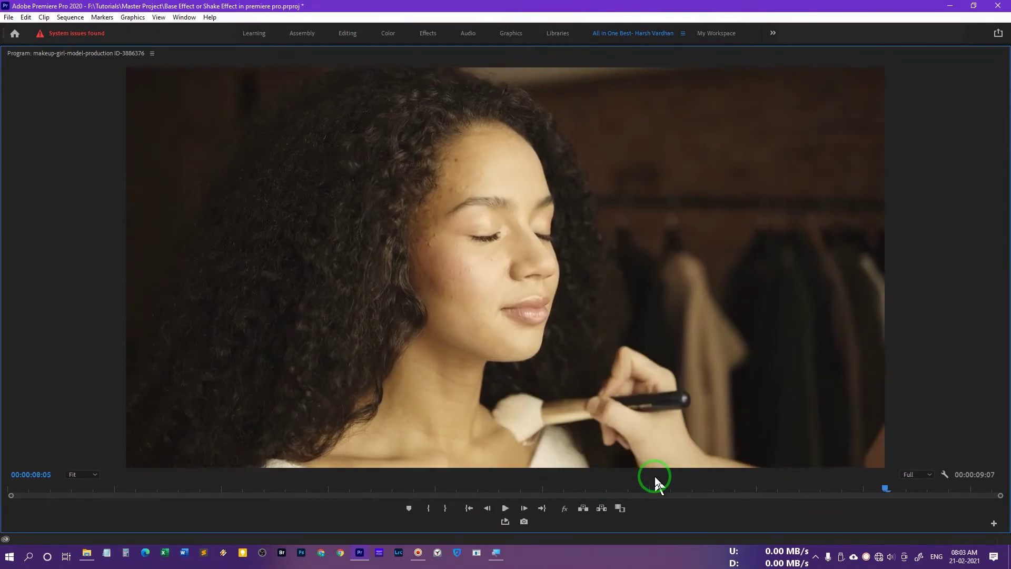
pyautogui.press('`')
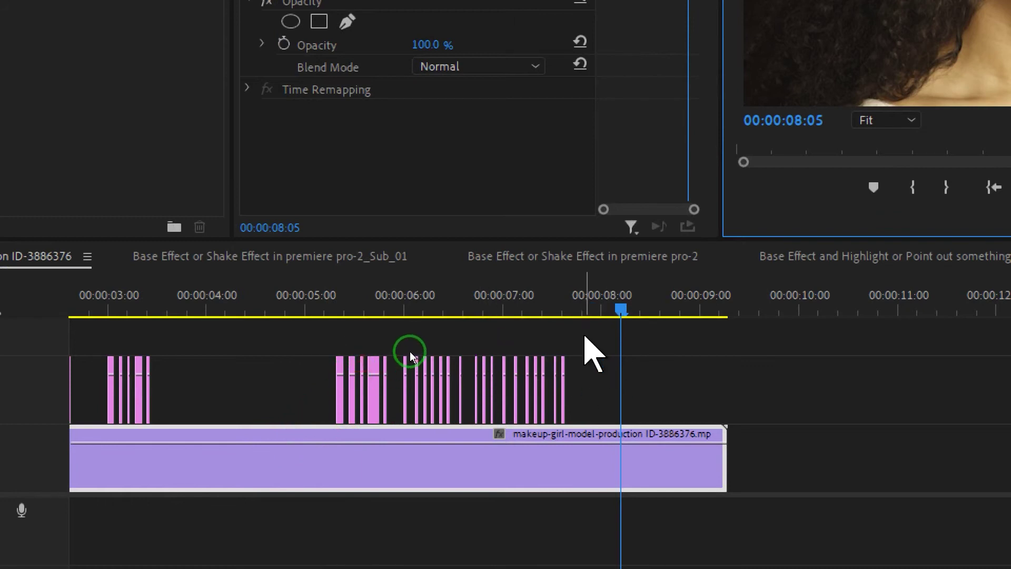
# - Group the unevenly spaced one-frame pieces after 00:00:06:00 and place a copy of the group on Video 2 starting at 00:00:08:04
pyautogui.moveTo(585, 335); pyautogui.dragTo(396, 383)
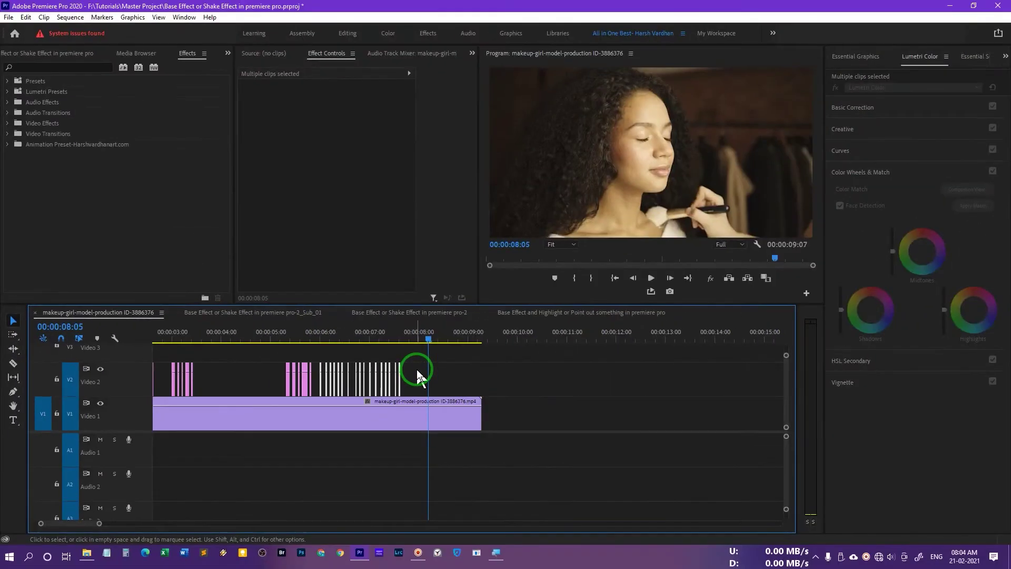
pyautogui.click(417, 369)
pyautogui.moveTo(376, 337); pyautogui.dragTo(373, 337)
pyautogui.scroll(3, 481, 387)
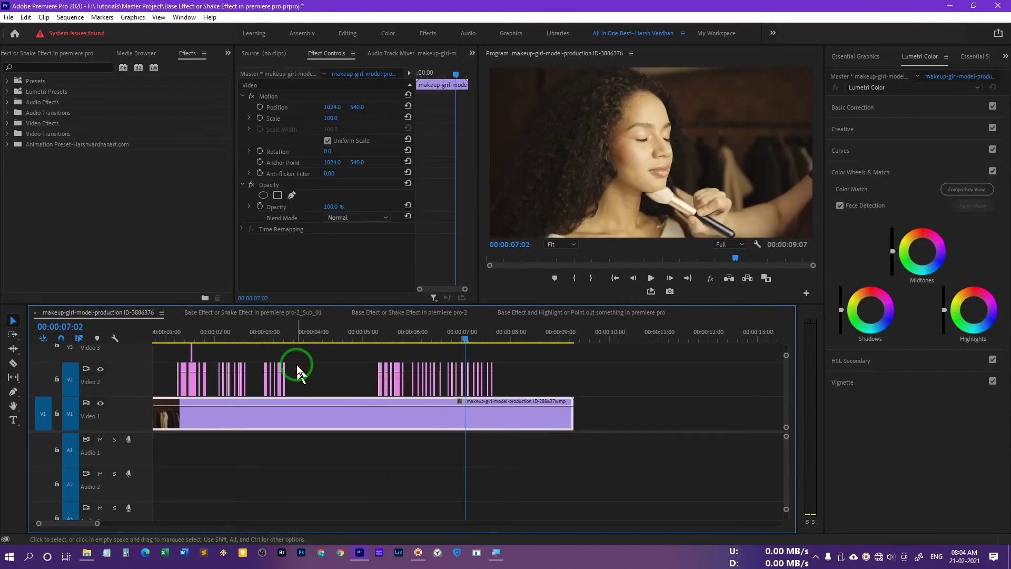
pyautogui.moveTo(492, 374); pyautogui.dragTo(584, 372)
pyautogui.moveTo(525, 381); pyautogui.dragTo(425, 363)
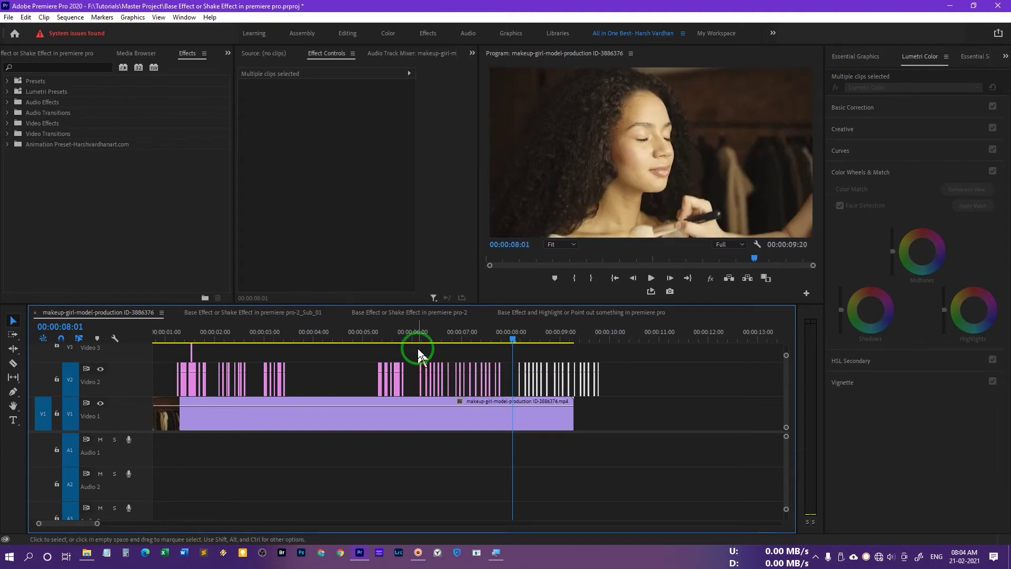
# - Play the sequence from about 00:00:06:00 to check the grouped pieces, and examine the copied pieces that extend past the footage
pyautogui.click(412, 336)
pyautogui.press('space')
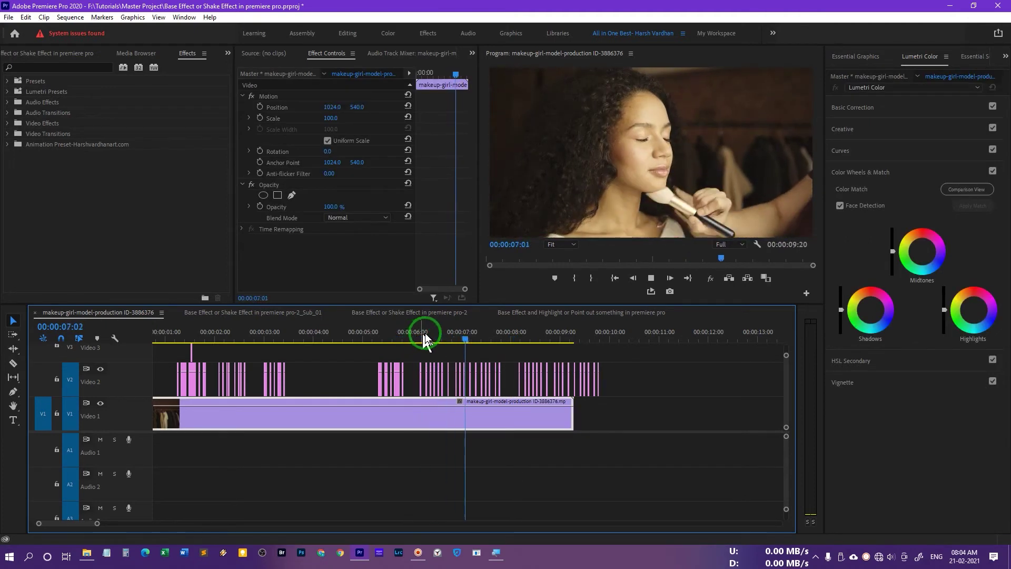
pyautogui.click(446, 336)
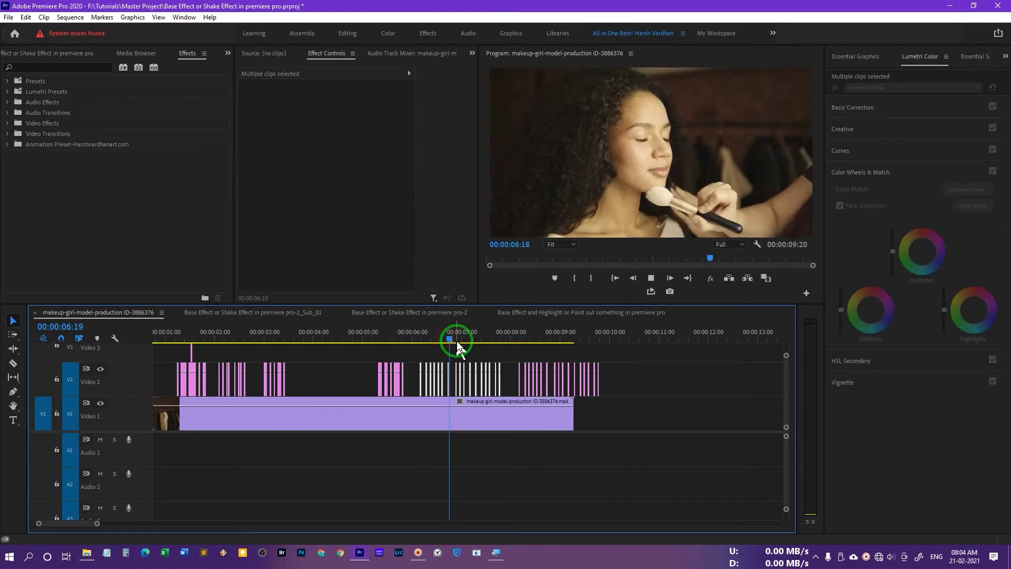
pyautogui.click(509, 358)
pyautogui.moveTo(463, 339); pyautogui.dragTo(454, 339)
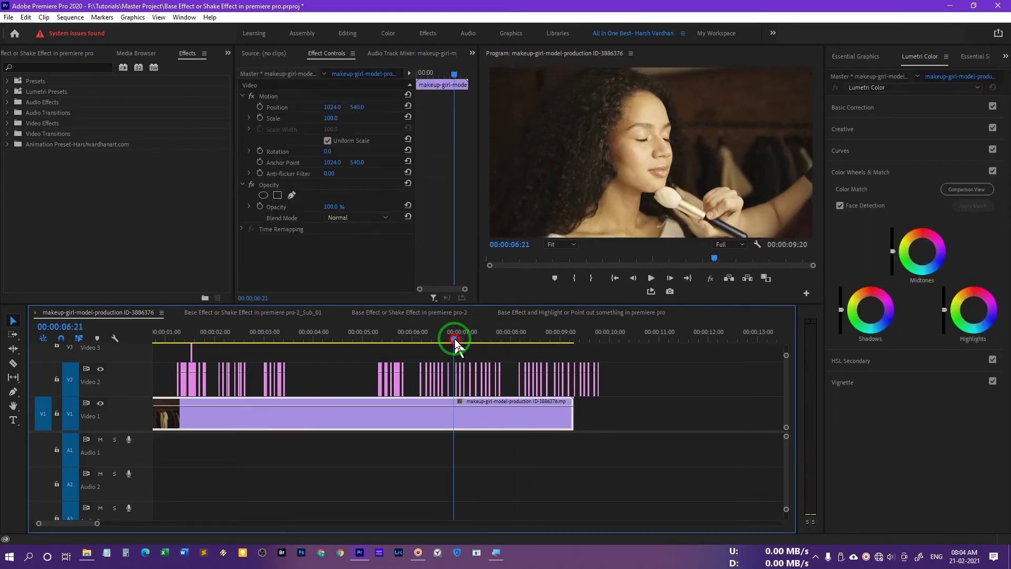
pyautogui.press('space')
pyautogui.click(503, 363)
pyautogui.click(515, 362)
pyautogui.moveTo(620, 369); pyautogui.dragTo(579, 383)
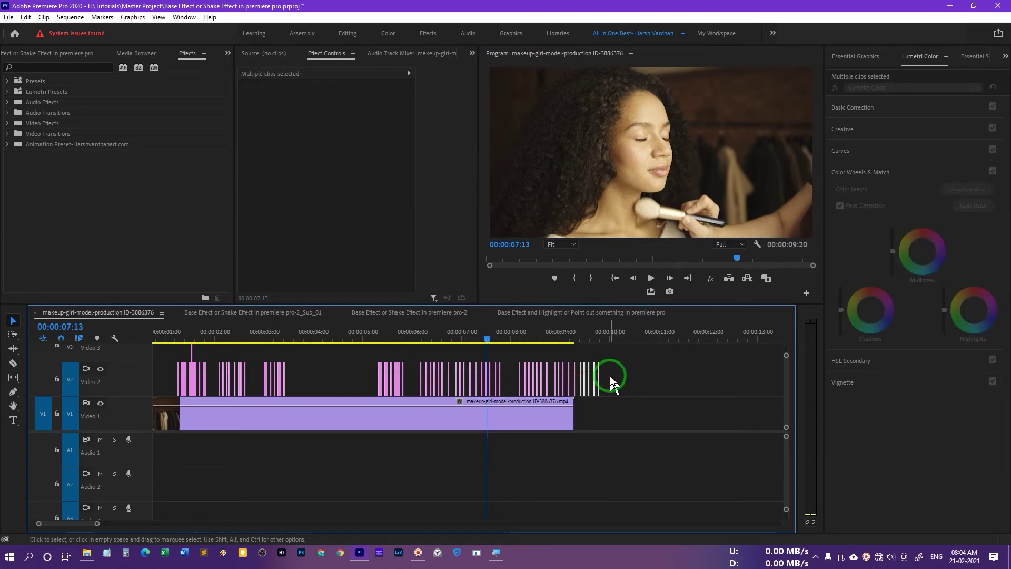
pyautogui.click(613, 374)
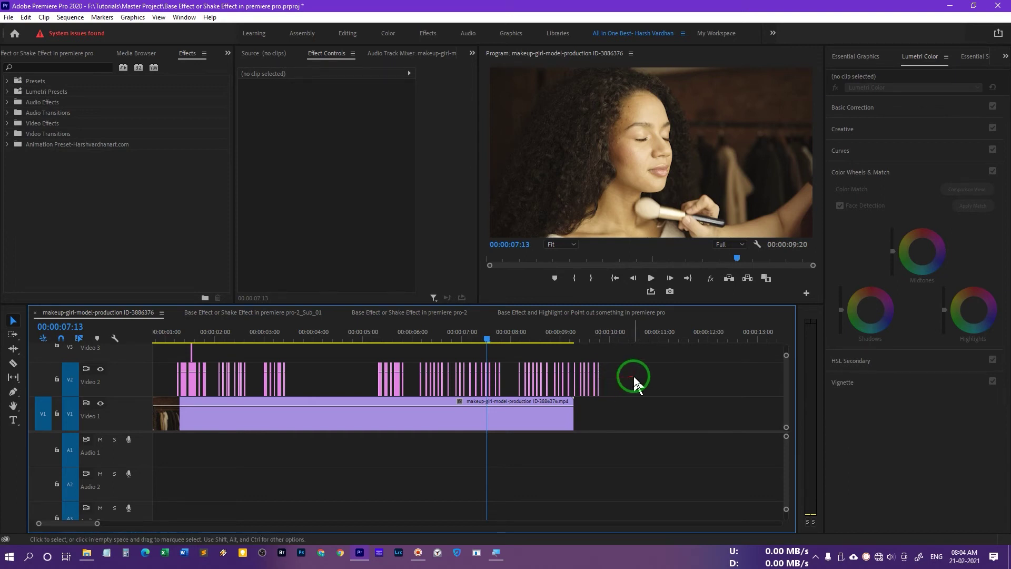
# - Play the sequence from 00:00:01:03, replaying from about 00:00:03:00 and 00:00:06:00 to review the whole glitch effect
pyautogui.click(171, 338)
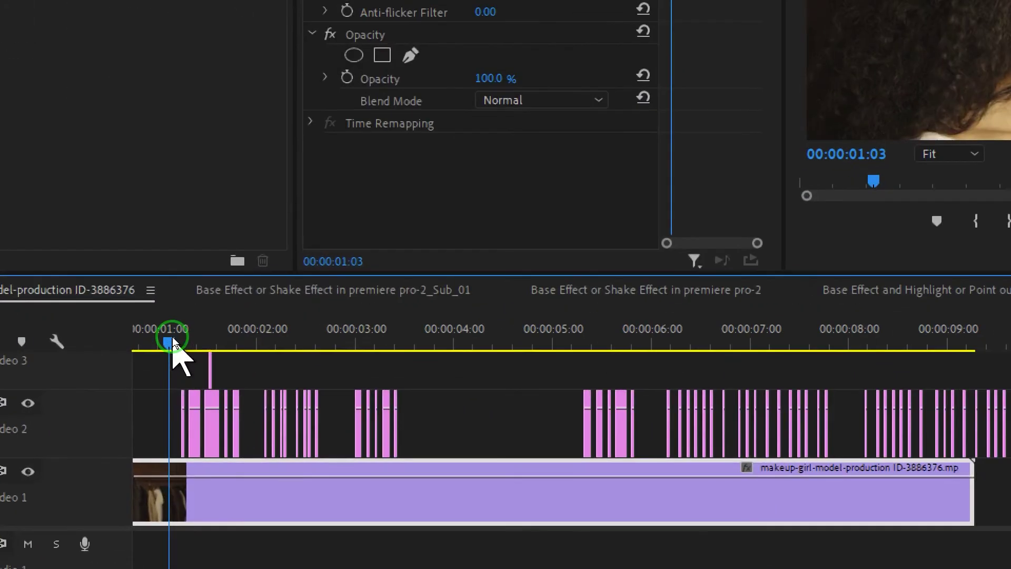
pyautogui.press('space')
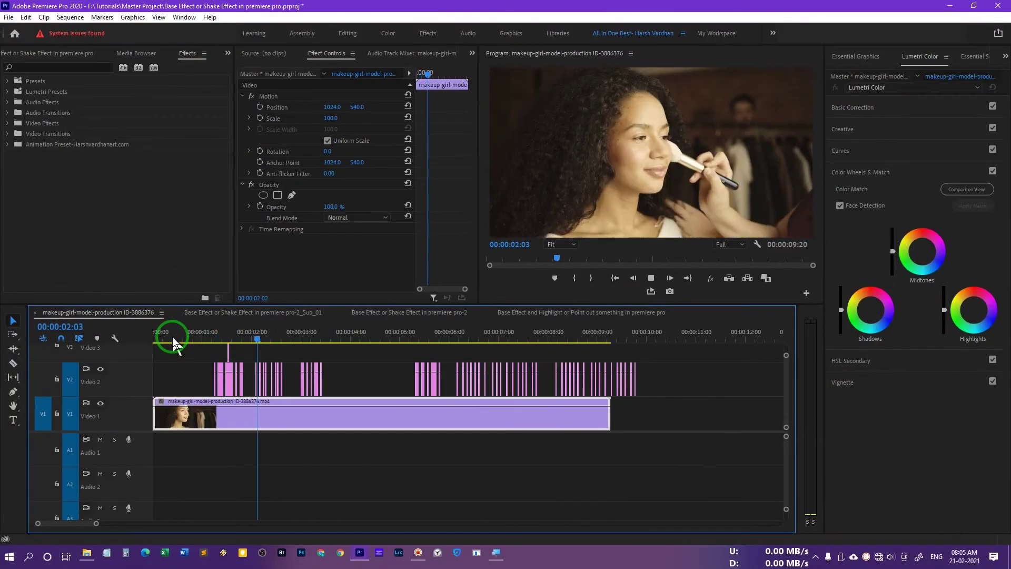
pyautogui.press('space')
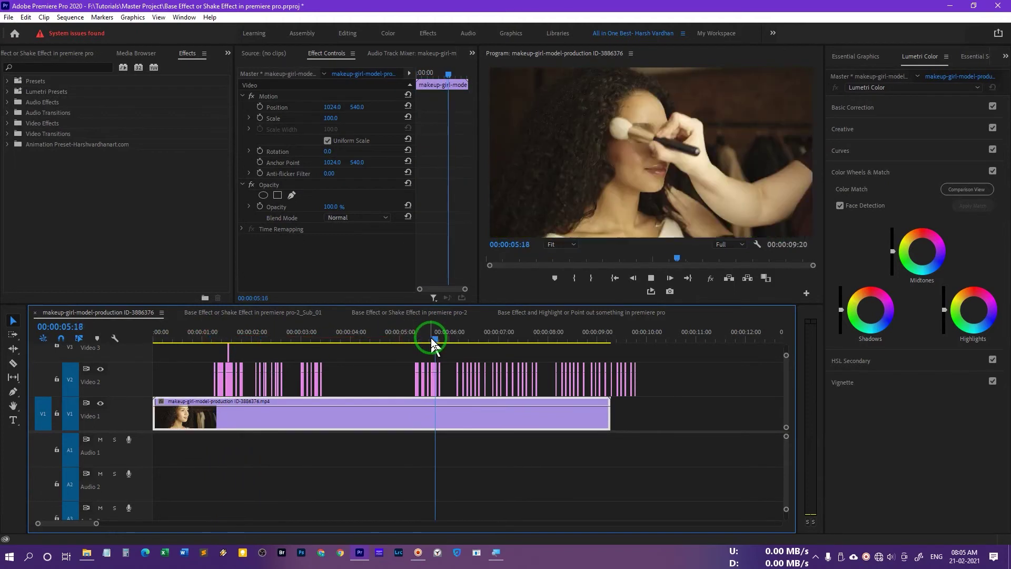
pyautogui.click(303, 335)
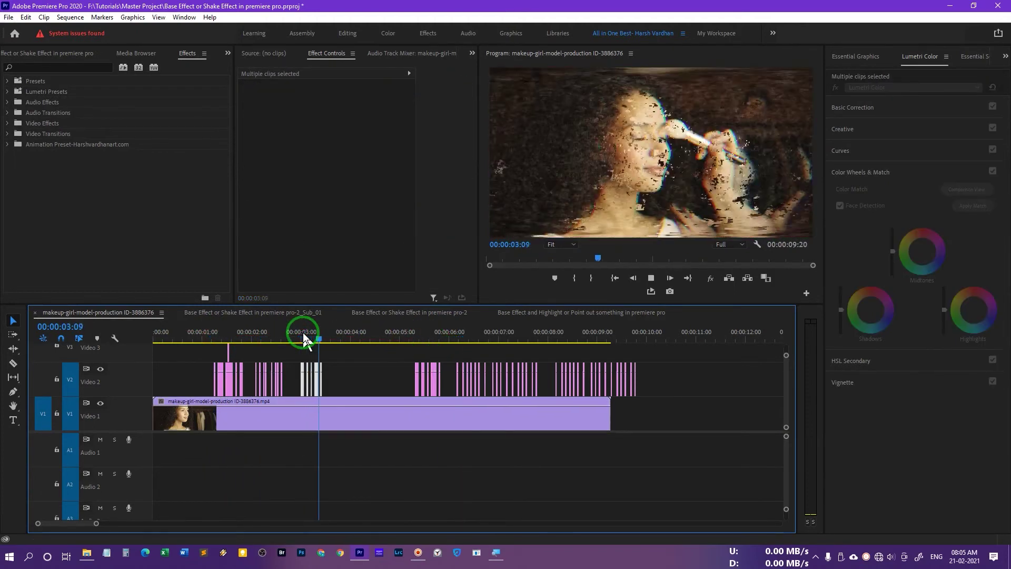
pyautogui.click(456, 336)
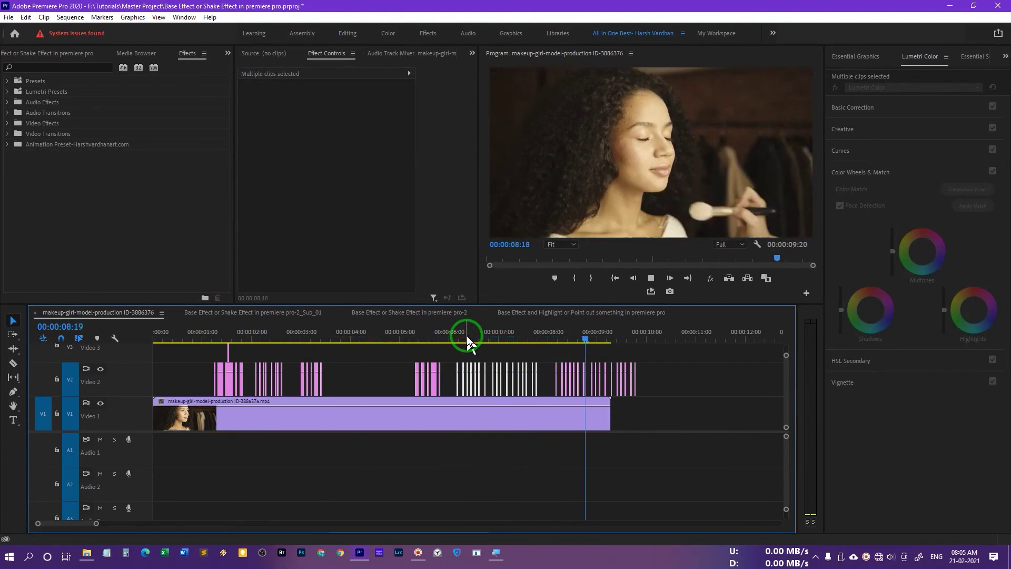
pyautogui.click(470, 349)
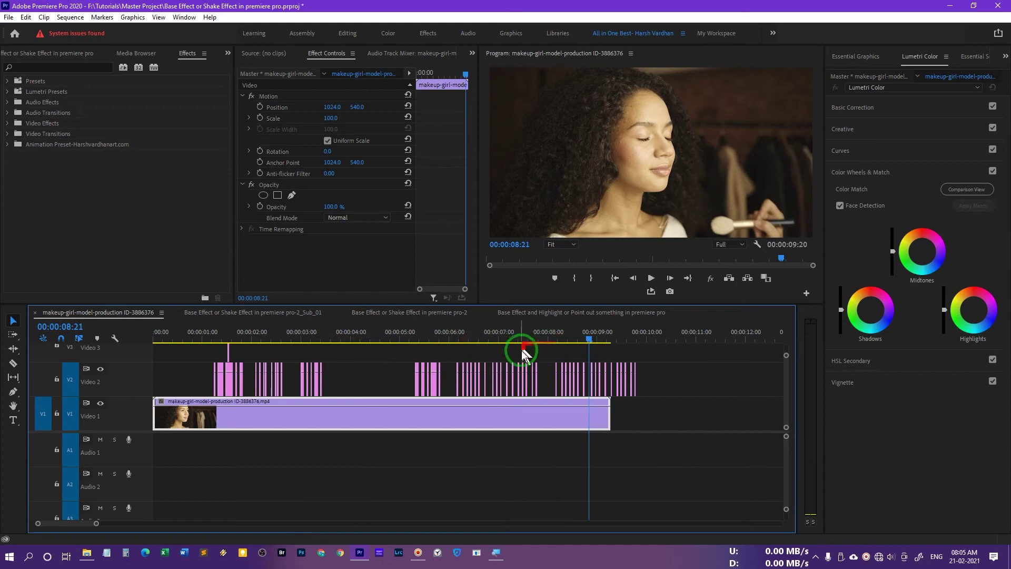
# - Ungroup the copied set of one-frame glitch pieces that starts at 00:00:08:04
pyautogui.click(529, 378)
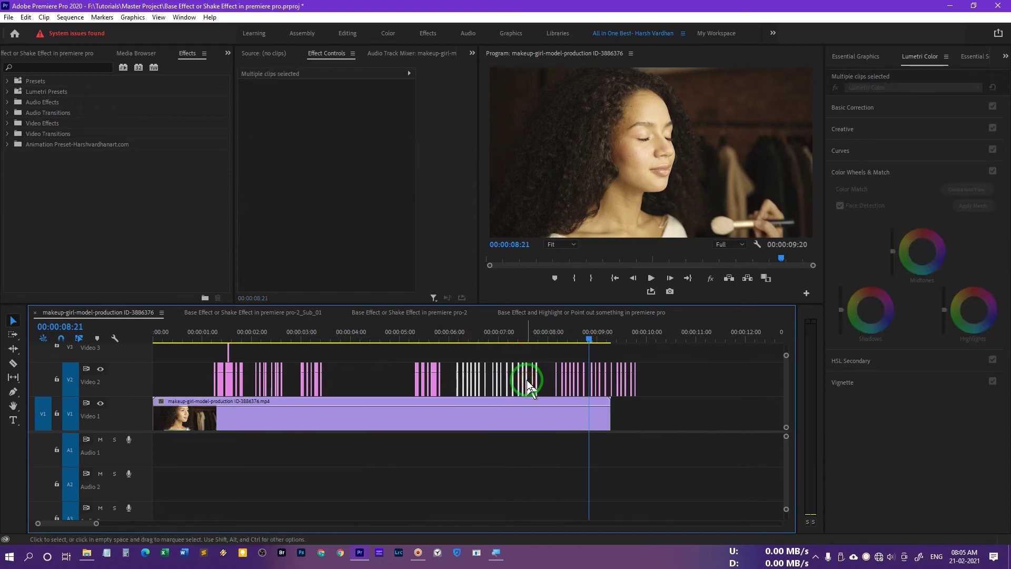
pyautogui.moveTo(546, 380); pyautogui.dragTo(663, 377)
pyautogui.scroll(6, 662, 377)
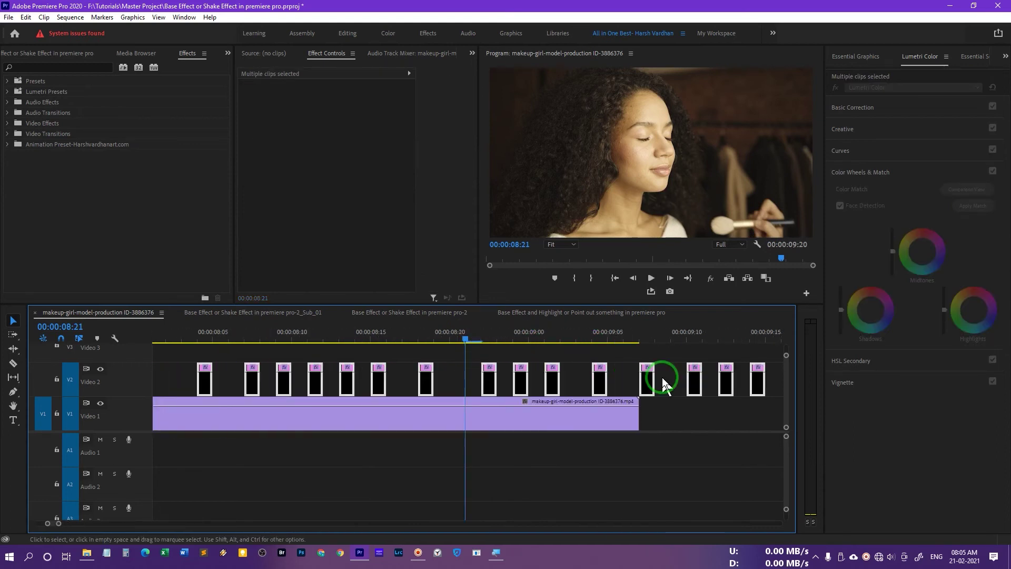
pyautogui.hotkey('ctrl', 'shift', 'g')
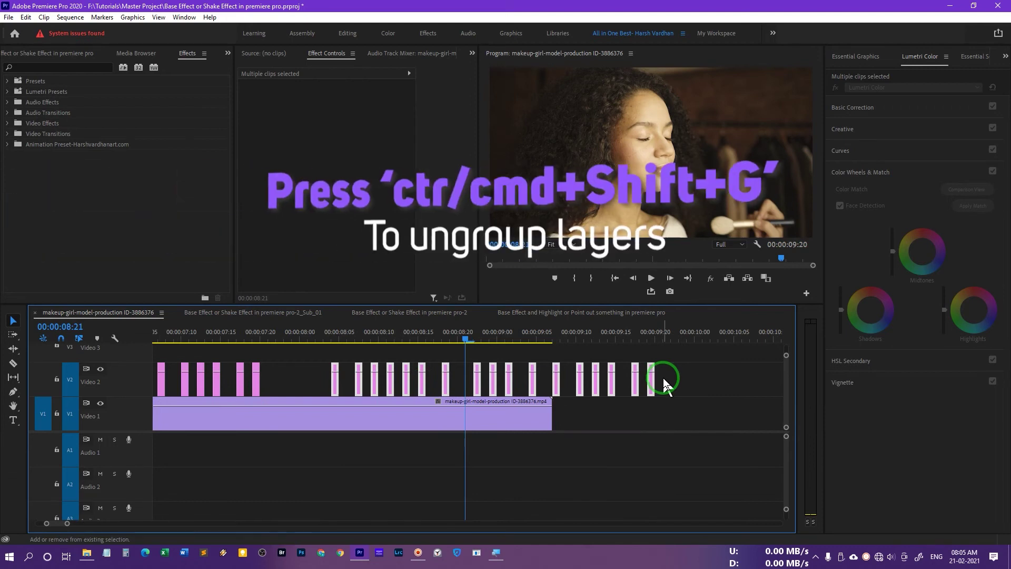
pyautogui.click(662, 377)
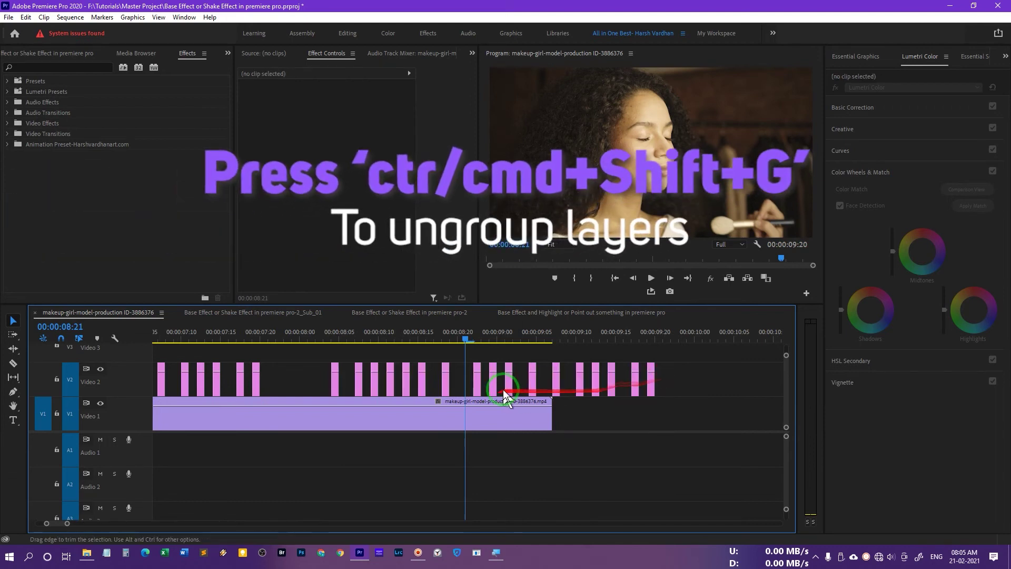
# - Lengthen three ungrouped glitch pieces to two frames each, starting them at 00:00:08:15, 00:00:08:21 and 00:00:09:03
pyautogui.click(479, 385)
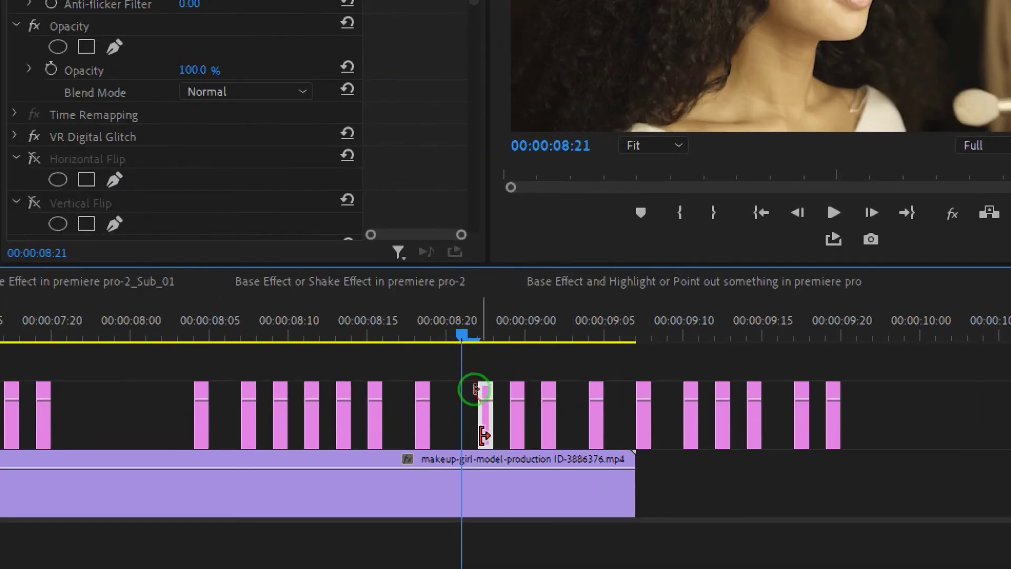
pyautogui.moveTo(480, 416); pyautogui.dragTo(463, 416)
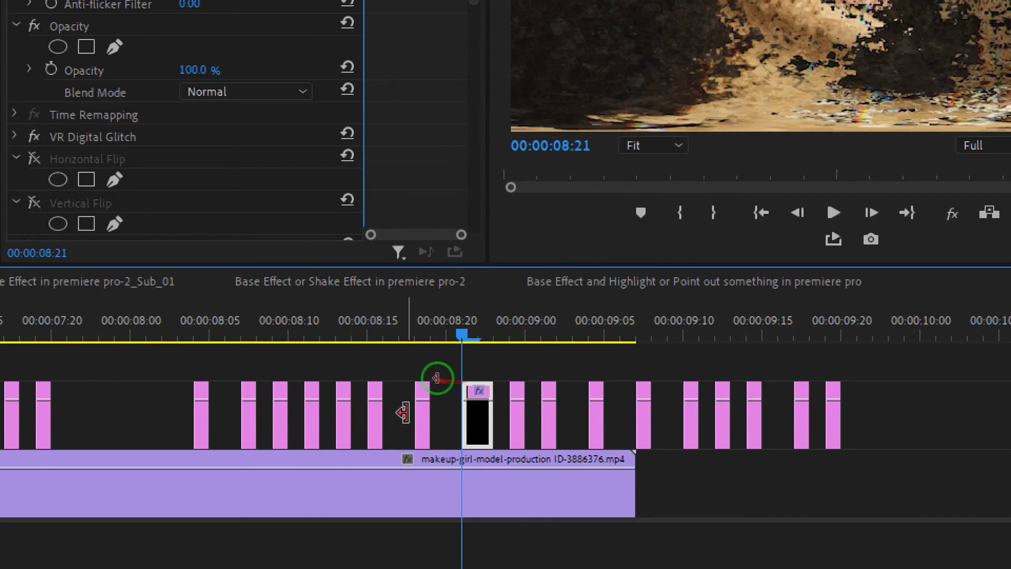
pyautogui.moveTo(387, 389); pyautogui.dragTo(412, 390)
pyautogui.moveTo(594, 416)
pyautogui.mouseDown()
pyautogui.moveTo(567, 419)
pyautogui.moveTo(575, 419)
pyautogui.mouseUp()
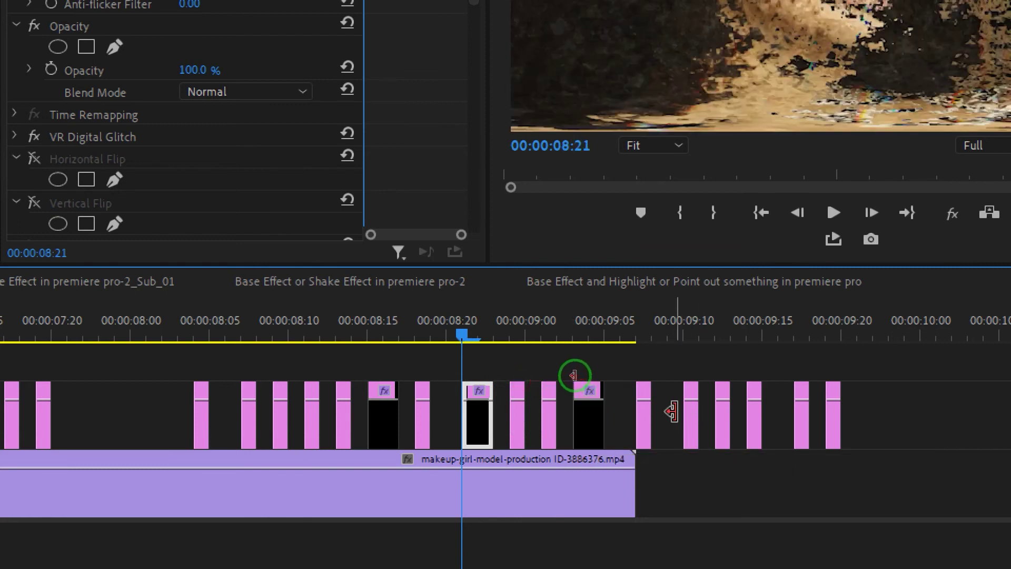
# - Widen more glitch pieces, starting them at 00:00:08:08, 00:00:09:06 and 00:00:09:09, and lengthen the last pieces near 00:00:09:20
pyautogui.click(695, 392)
pyautogui.hotkey('alt', 'Right')
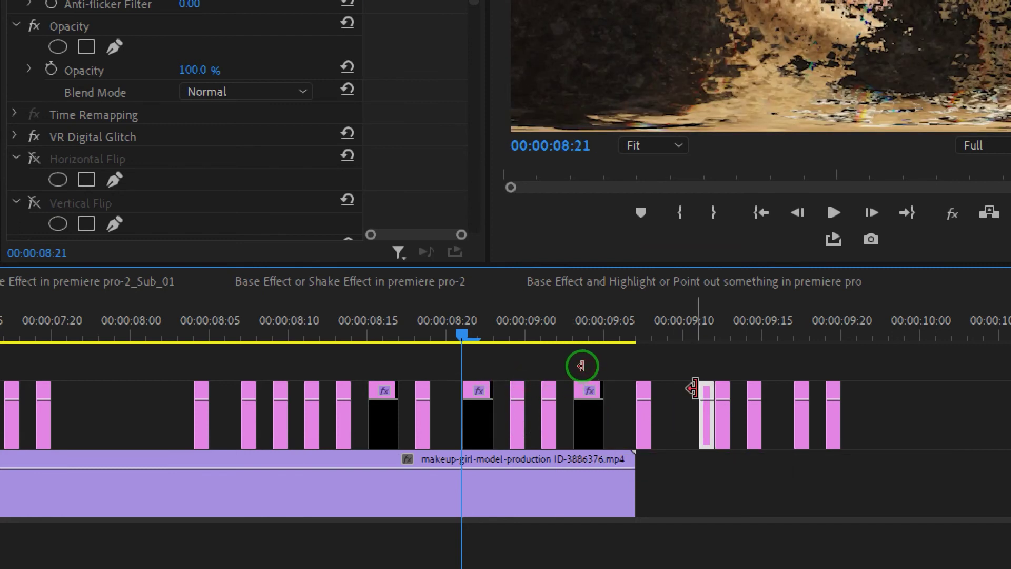
pyautogui.moveTo(706, 390); pyautogui.dragTo(669, 400)
pyautogui.moveTo(277, 407); pyautogui.dragTo(258, 406)
pyautogui.moveTo(638, 408); pyautogui.dragTo(623, 408)
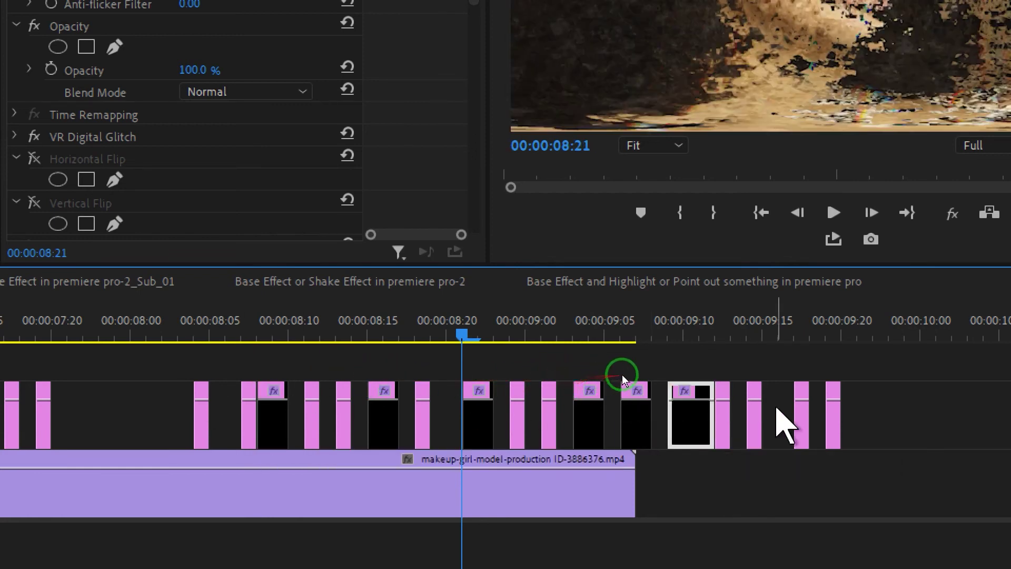
pyautogui.moveTo(789, 420); pyautogui.dragTo(860, 424)
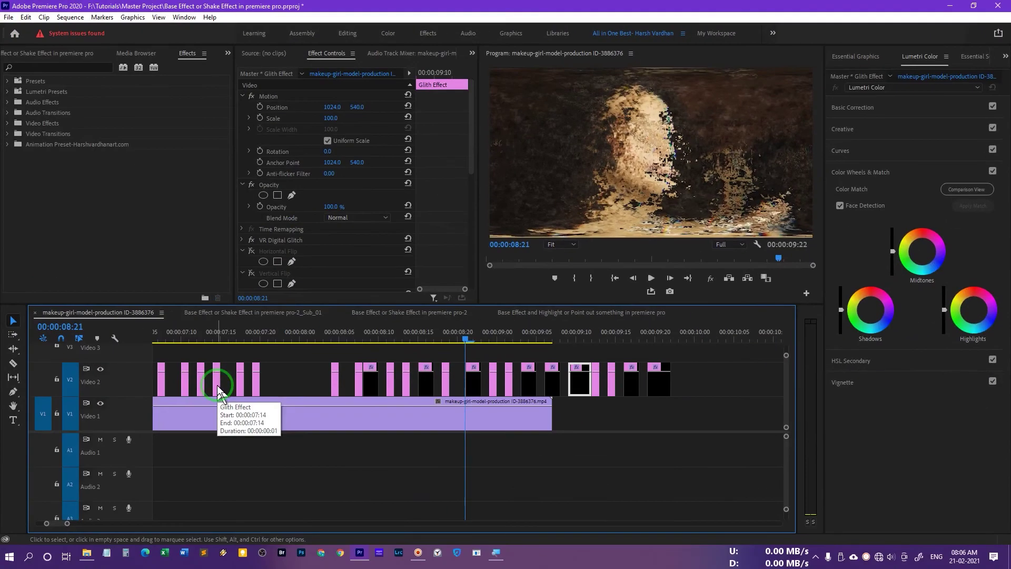
# - Play the section with the widened glitch pieces in an enlarged preview to review their varied durations
pyautogui.moveTo(364, 363); pyautogui.dragTo(303, 369)
pyautogui.press('`')
pyautogui.press('space')
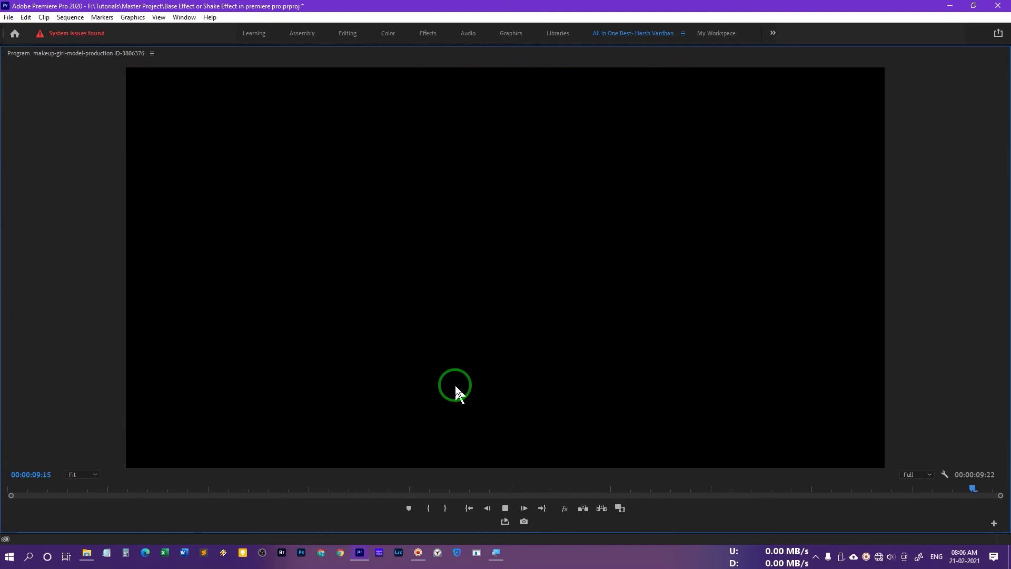
pyautogui.press('space')
pyautogui.moveTo(443, 390); pyautogui.dragTo(419, 454)
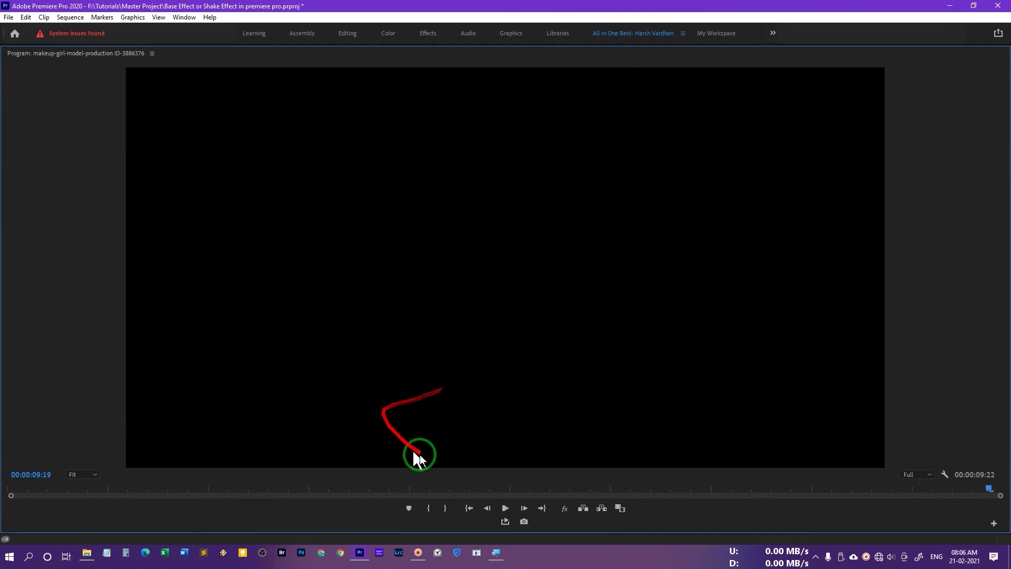
pyautogui.press('space')
pyautogui.press('`')
# - Enable Horizontal Flip and turn off VR Digital Glitch on the piece at 00:00:09:03, and play the section to check it
pyautogui.moveTo(318, 259)
pyautogui.mouseDown()
pyautogui.moveTo(466, 396)
pyautogui.moveTo(379, 176)
pyautogui.moveTo(460, 195)
pyautogui.mouseUp()
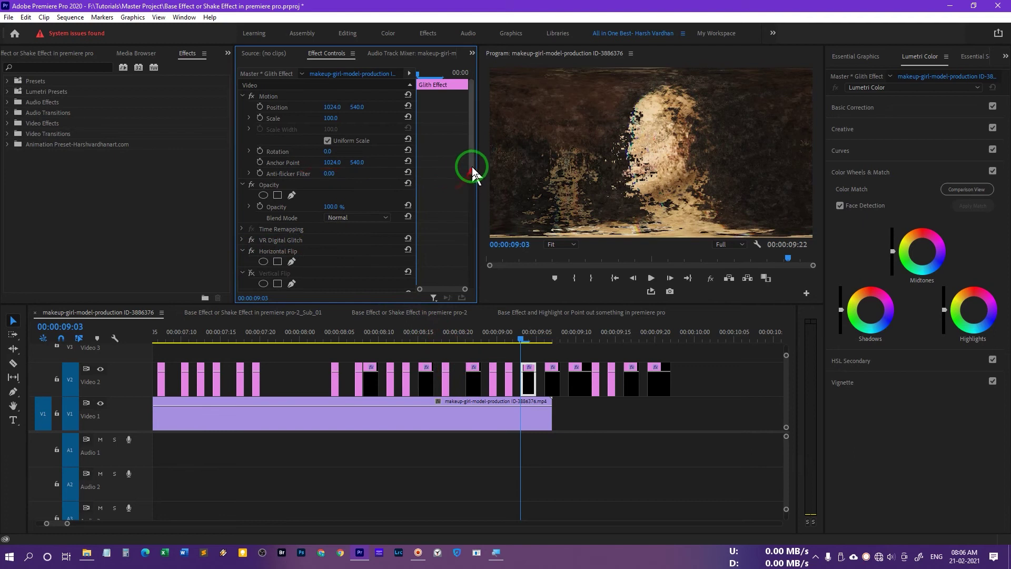
pyautogui.click(250, 241)
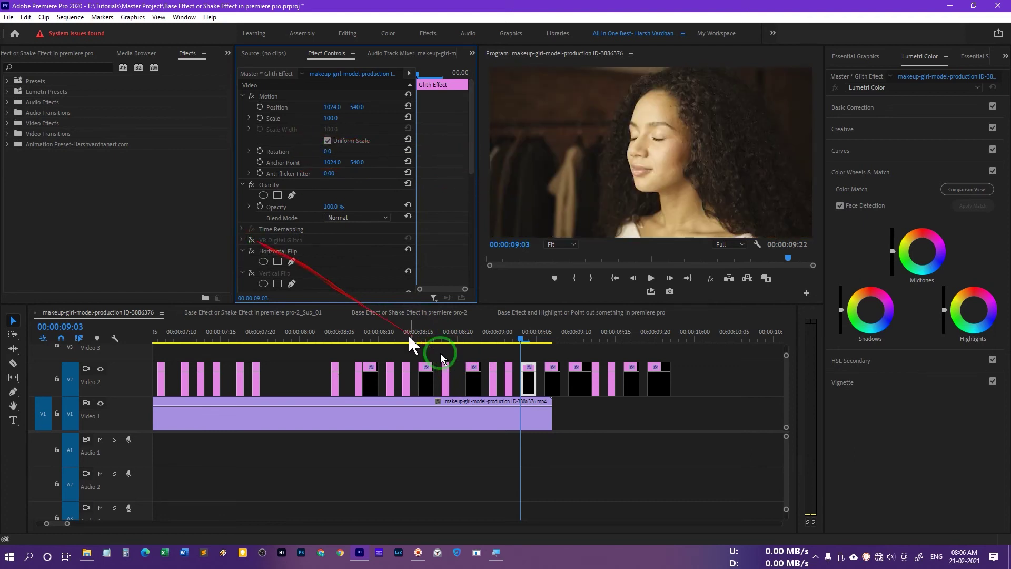
pyautogui.click(343, 346)
pyautogui.press('space')
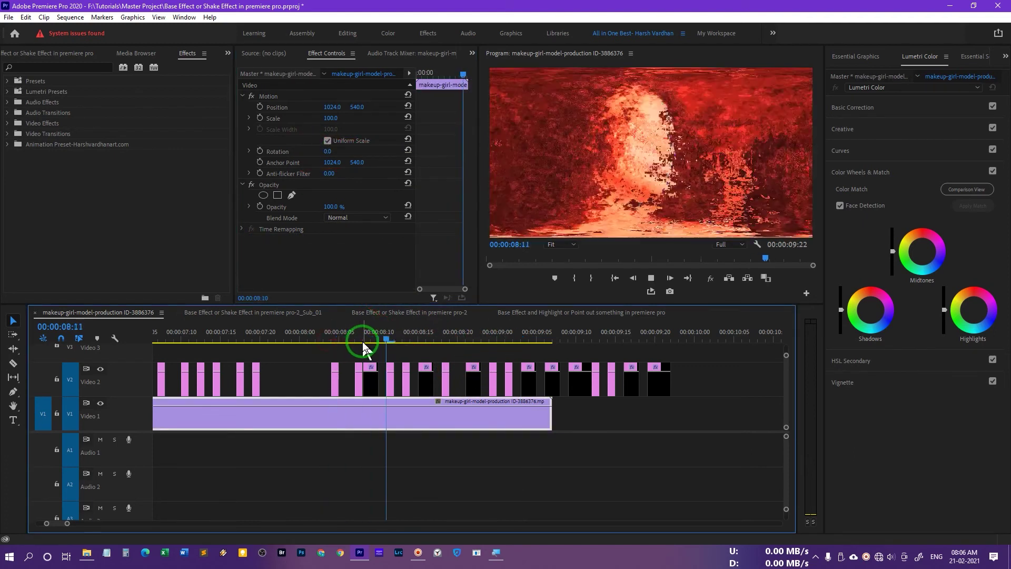
pyautogui.press('space')
# - Enable Horizontal Flip on the two-frame glitch piece at 00:00:08:16
pyautogui.moveTo(438, 348); pyautogui.dragTo(425, 340)
pyautogui.press('space')
pyautogui.click(426, 340)
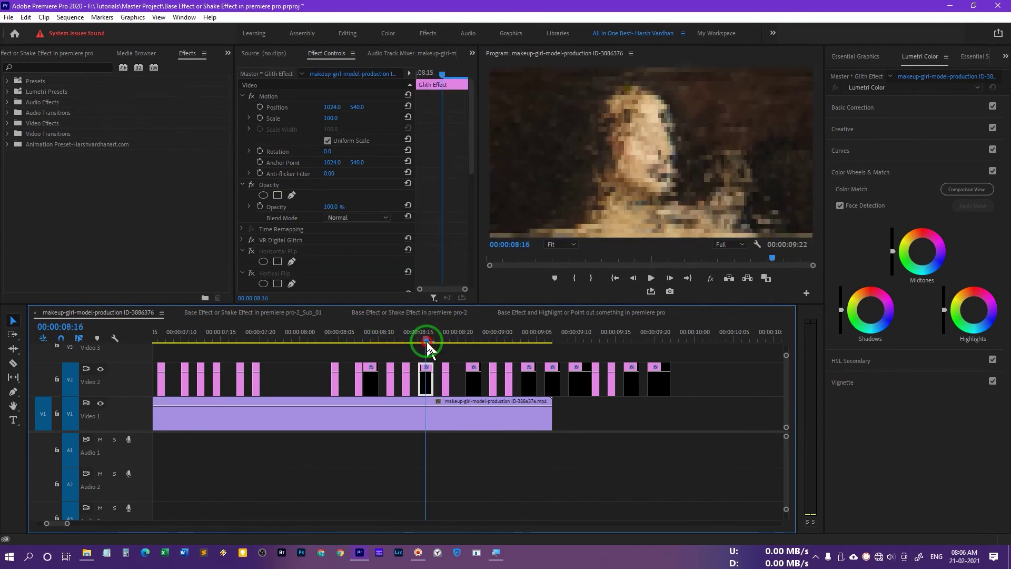
pyautogui.click(251, 252)
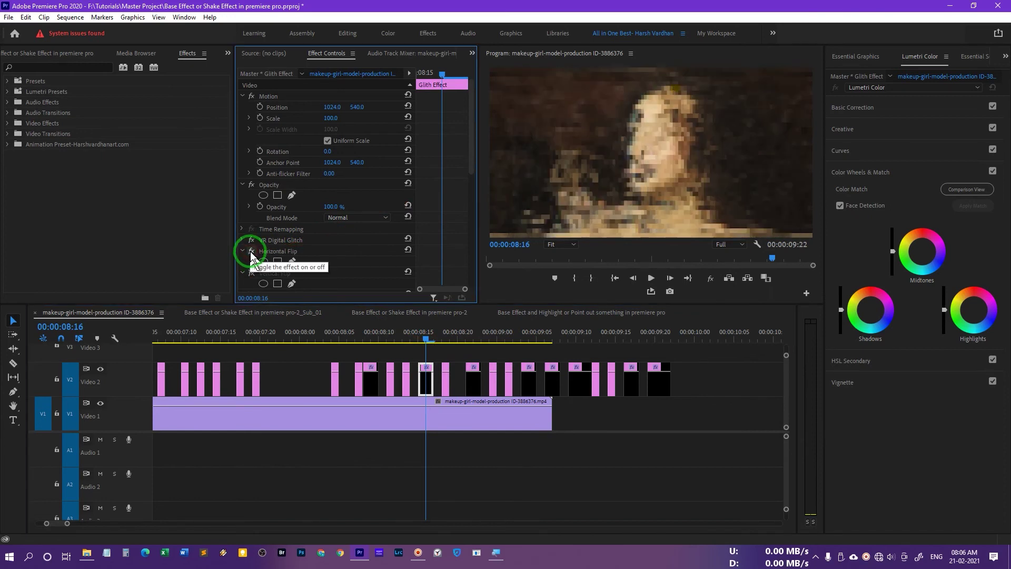
# - Paste the copied glitch clips with their sound effects at 00:00:08:21 and play the section back
pyautogui.click(446, 340)
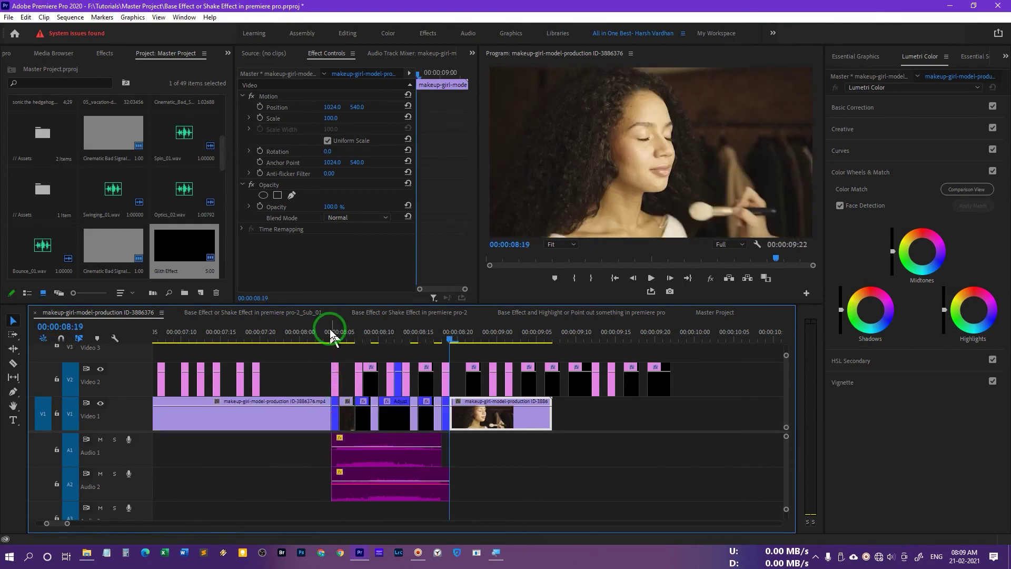
pyautogui.hotkey('ctrl', 'v')
pyautogui.click(328, 335)
pyautogui.press('space')
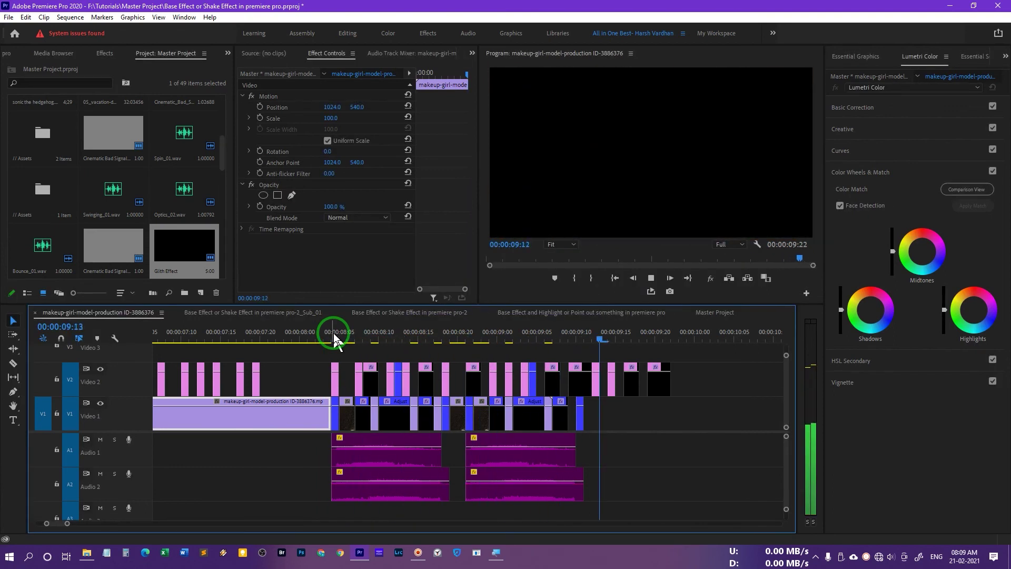
# - Replay the sequence several times from about 00:00:08:04 to review the pasted glitch clips together with their sound
pyautogui.click(333, 337)
pyautogui.press('space')
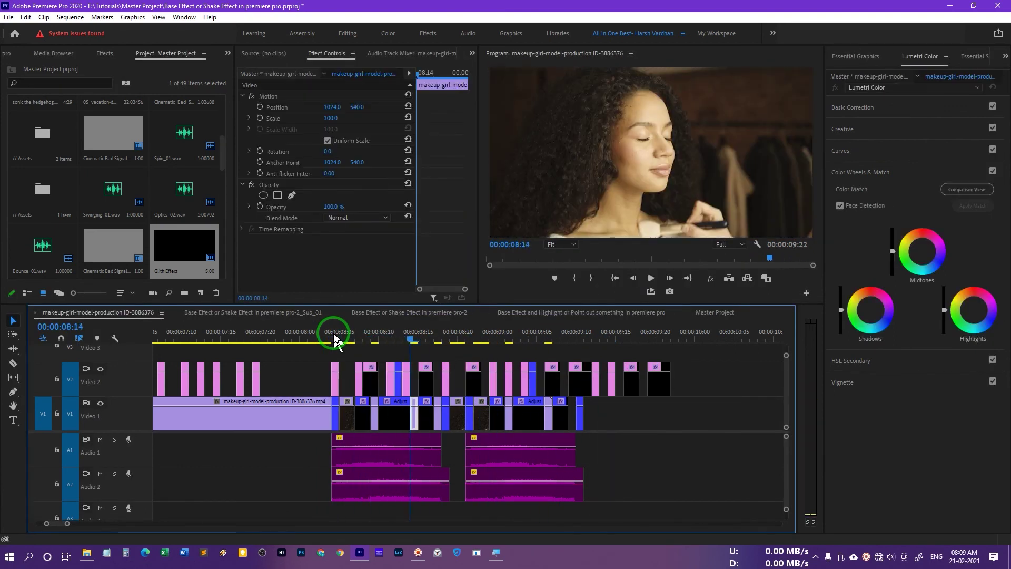
pyautogui.press('space')
pyautogui.click(334, 338)
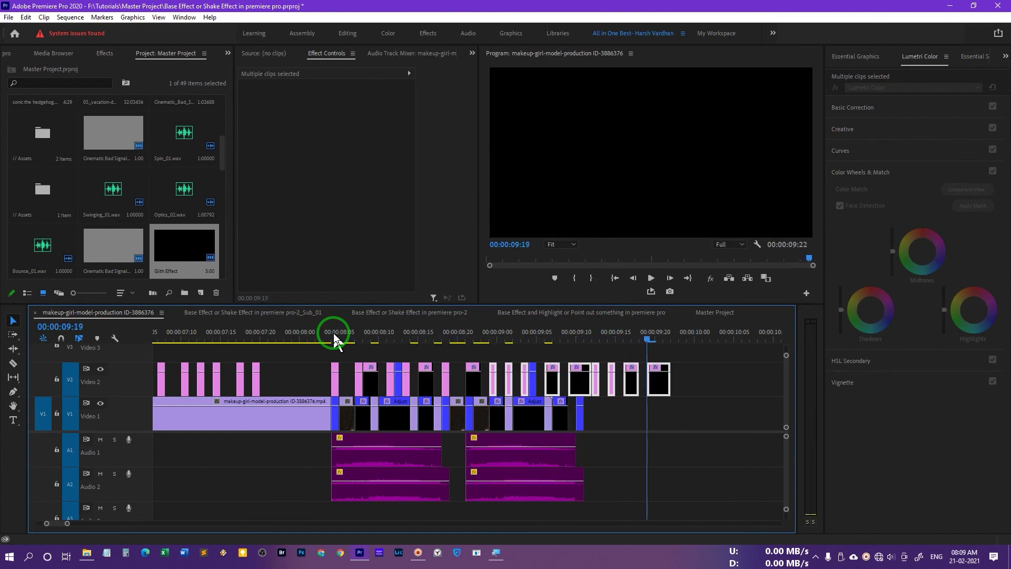
pyautogui.press('space')
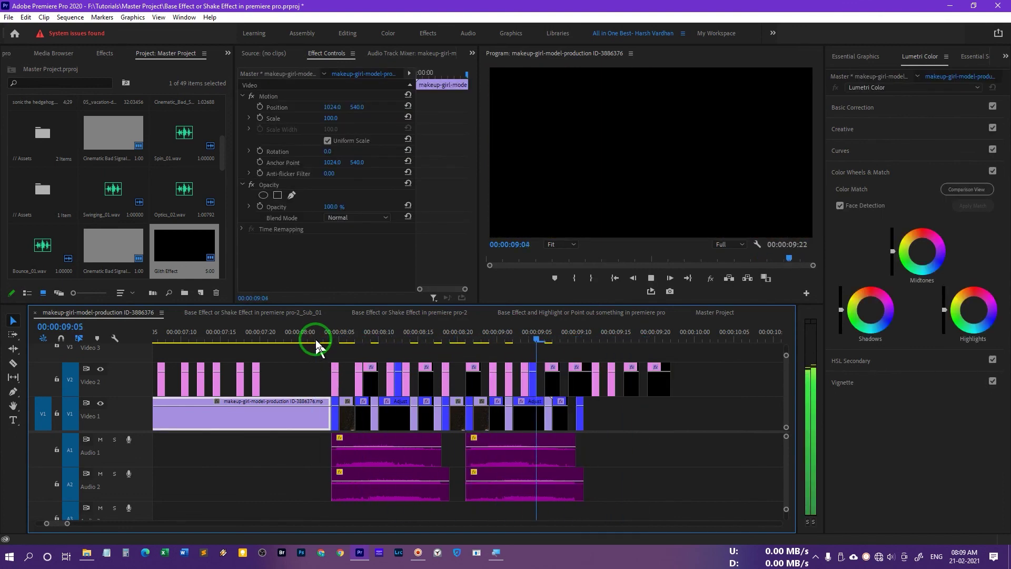
pyautogui.press('space')
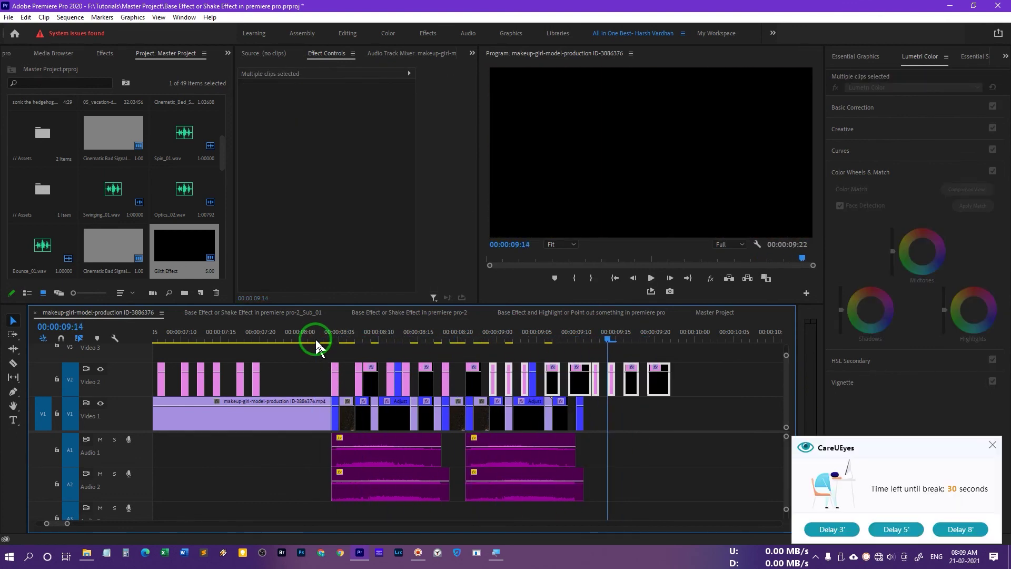